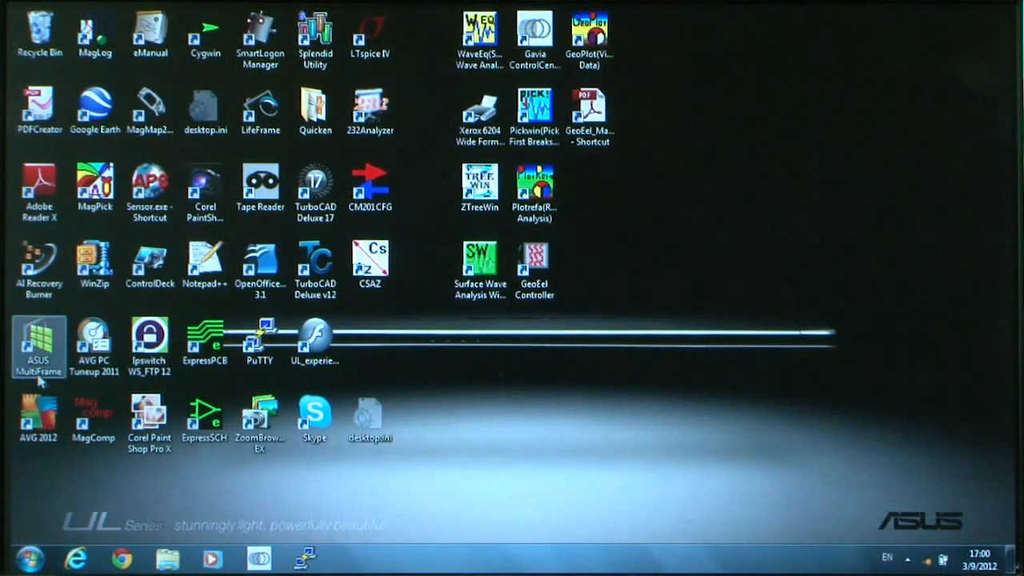
Launch MagLog from the Geometrics program group.
left_click(30, 559)
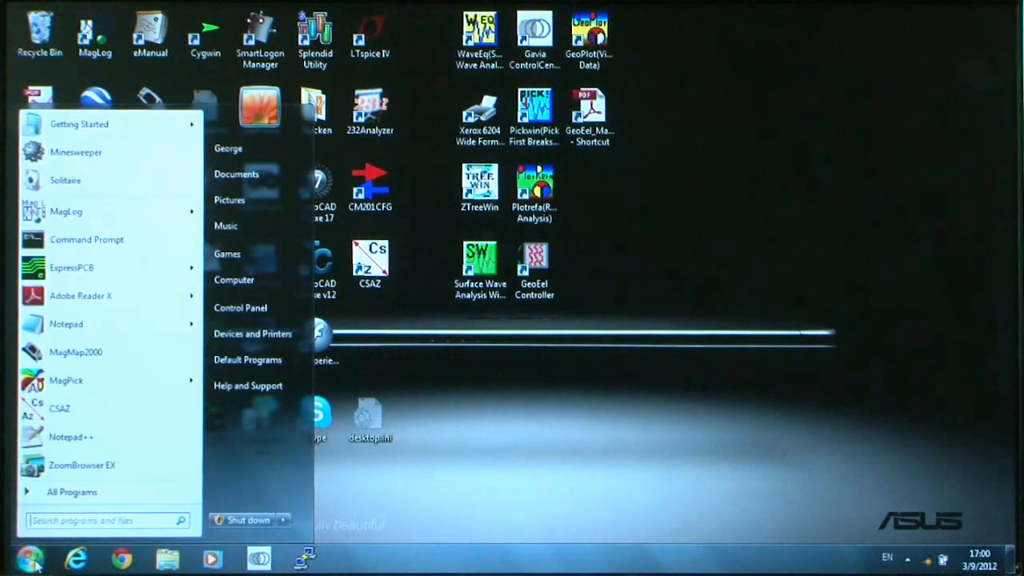
left_click(71, 493)
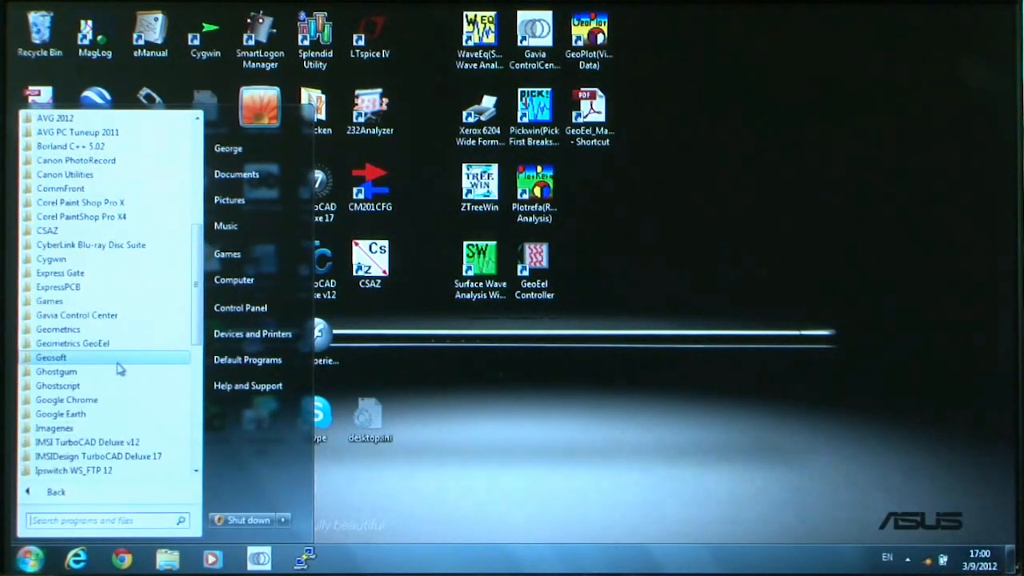
left_click(96, 330)
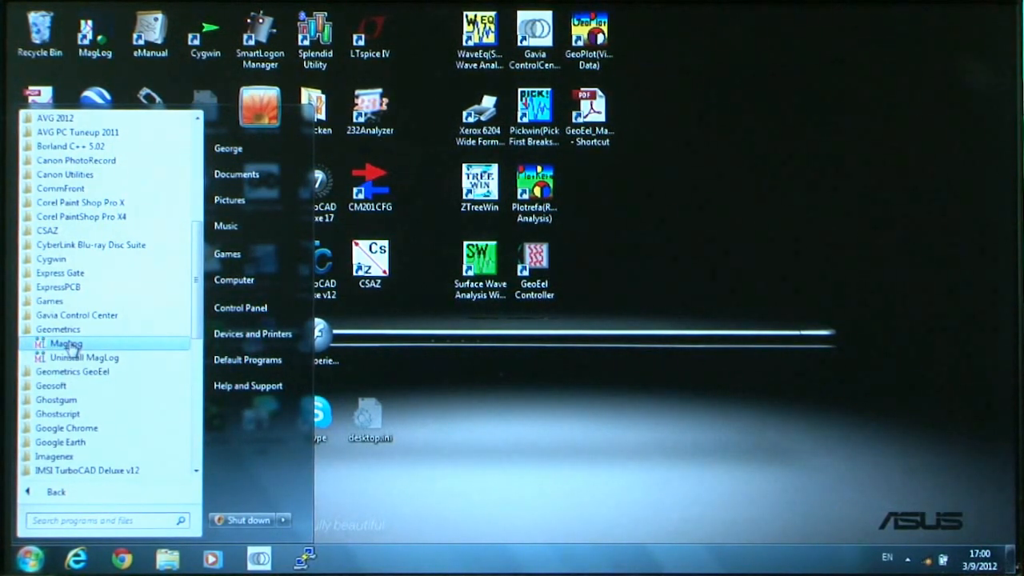
left_click(69, 344)
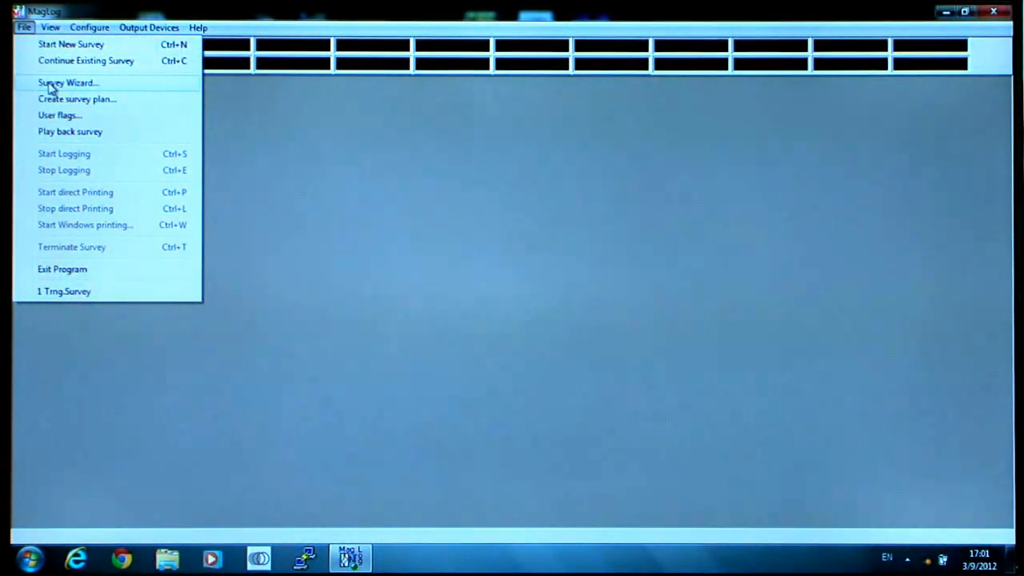
Start the Survey Wizard, continue past its welcome page, and choose meters as the survey units.
left_click(49, 85)
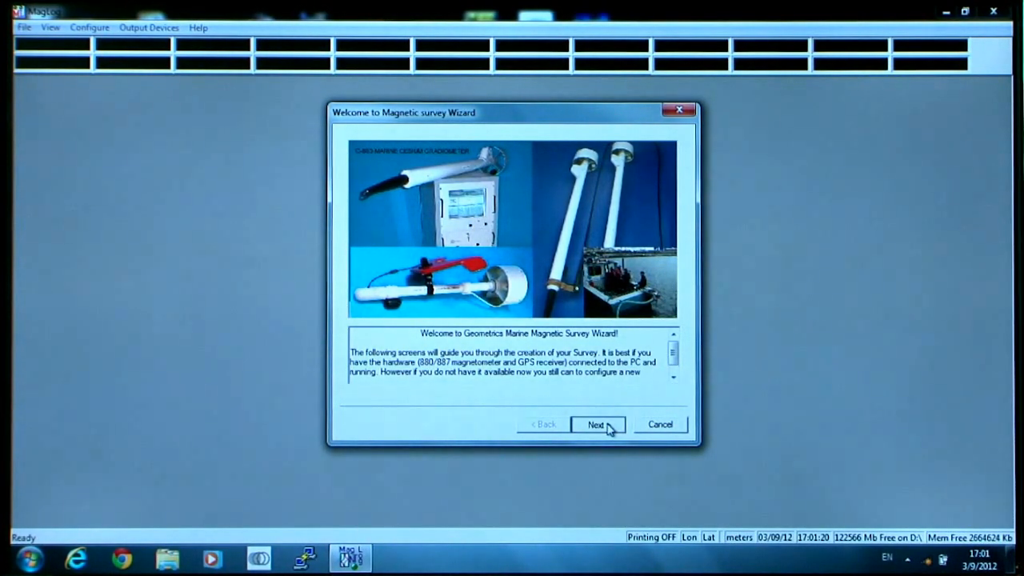
left_click(597, 425)
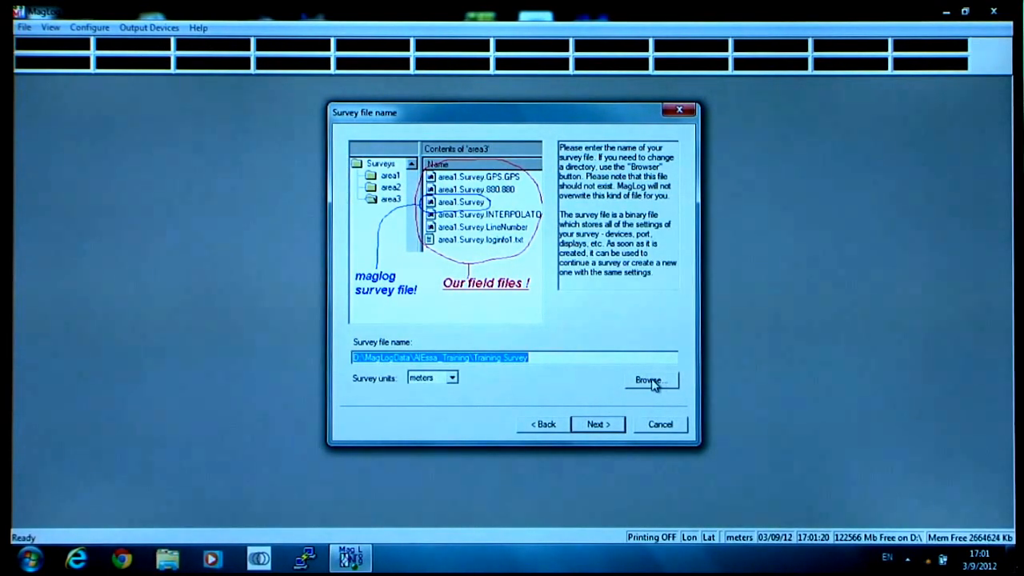
left_click(454, 381)
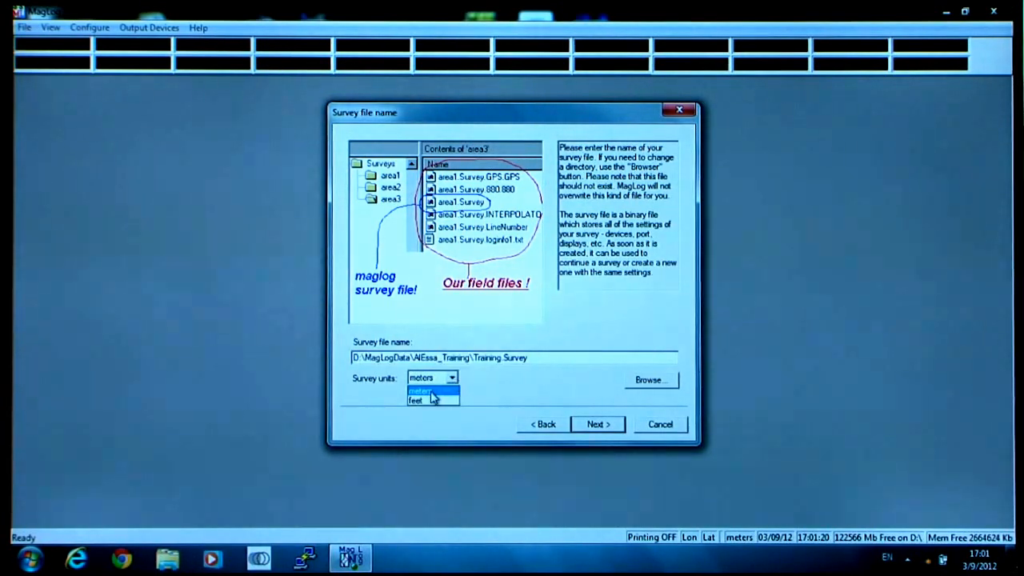
left_click(433, 401)
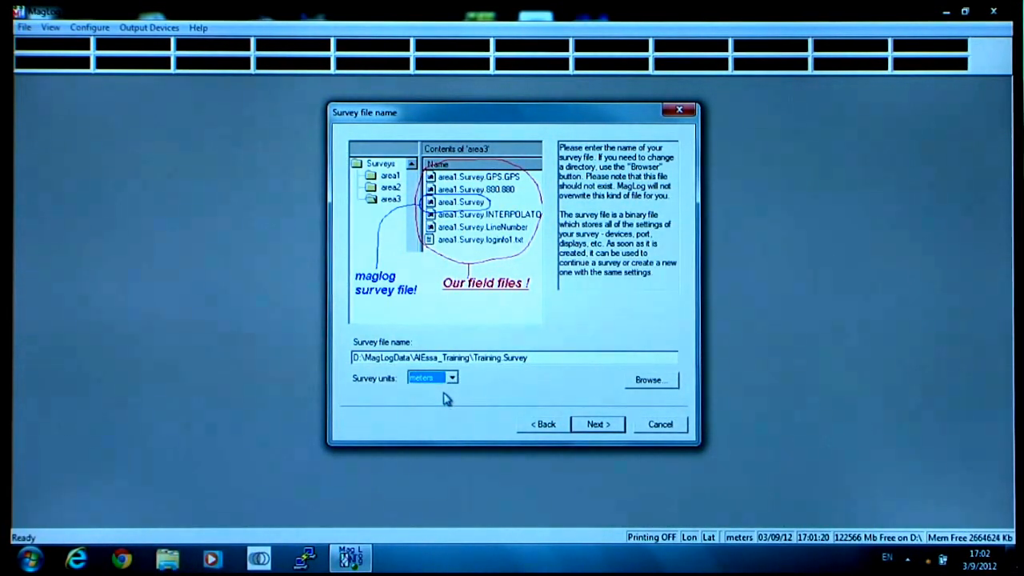
Browse to the MagLogData folder for the survey file, create a new folder named Video_Demonstration there and open it.
left_click(651, 382)
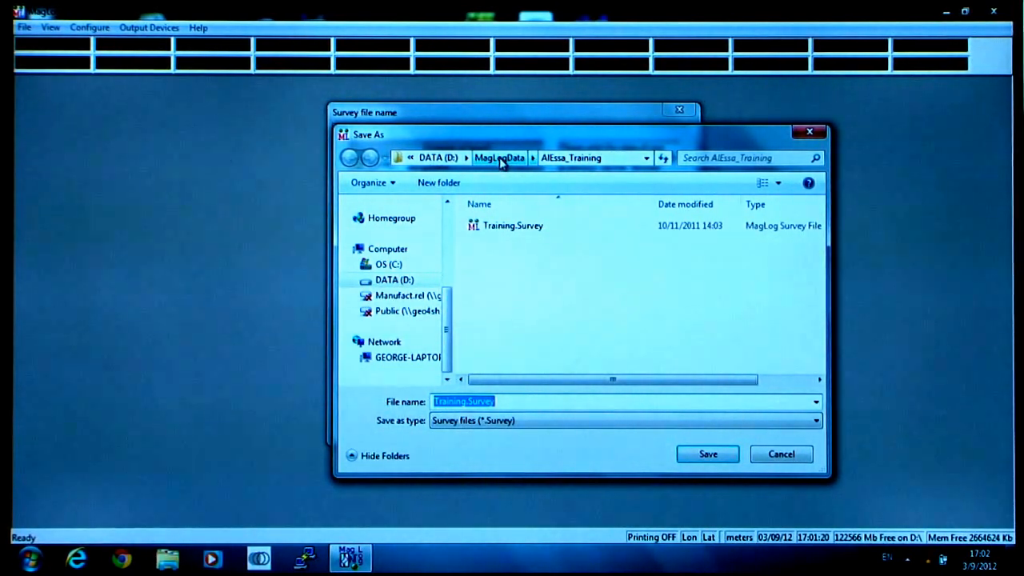
left_click(500, 157)
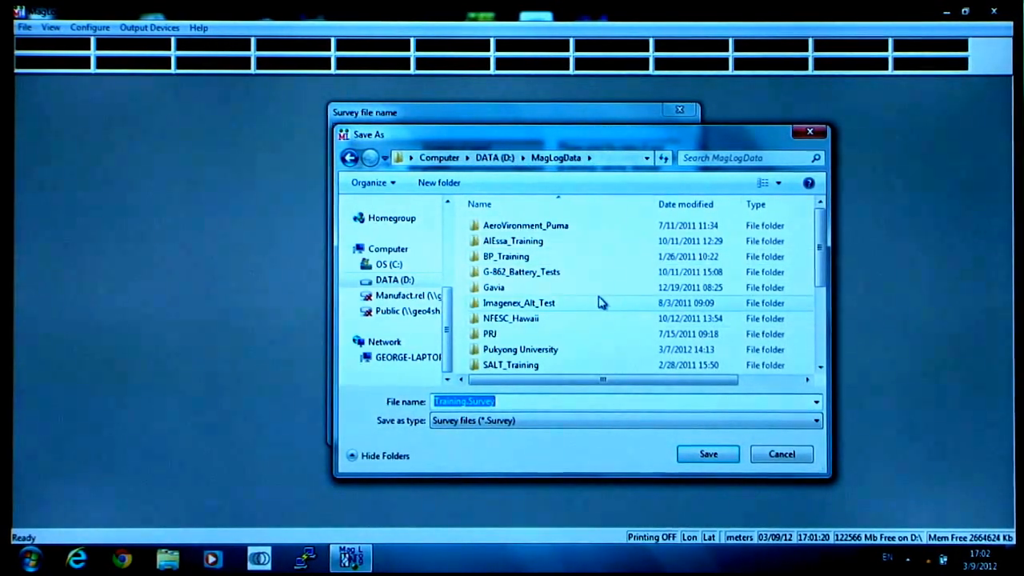
left_click(448, 186)
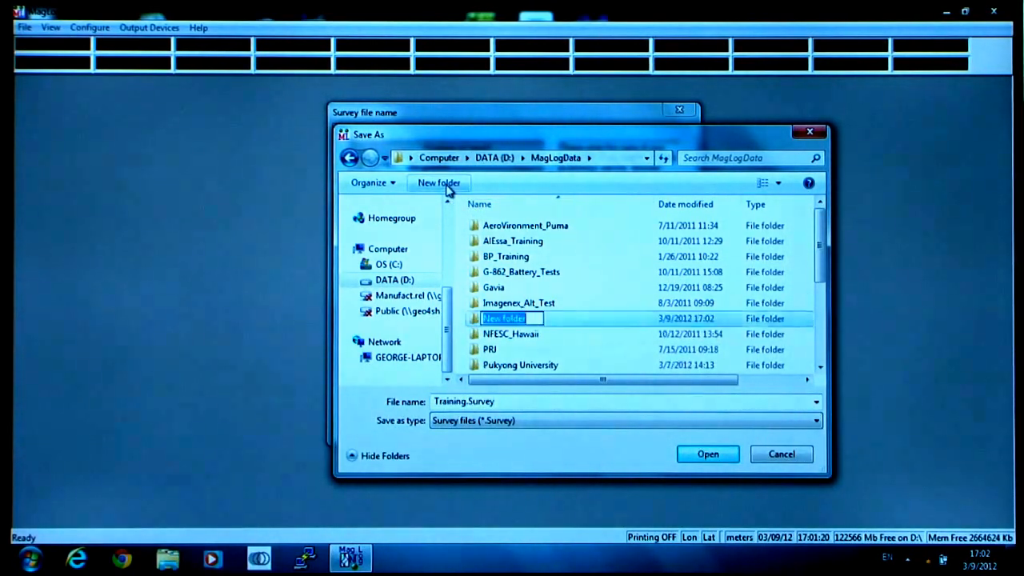
type("Vid")
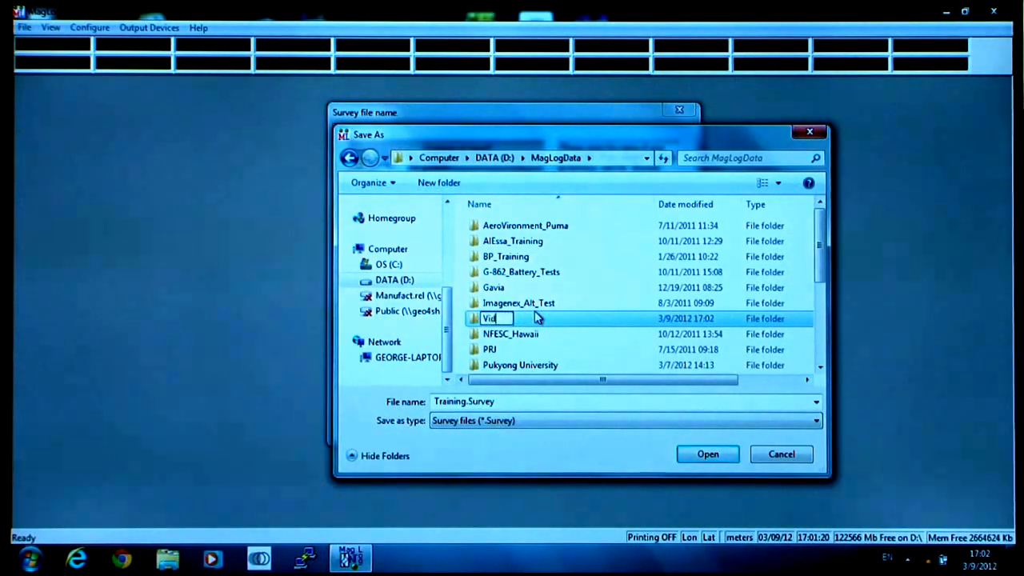
type("eo_Demonstration")
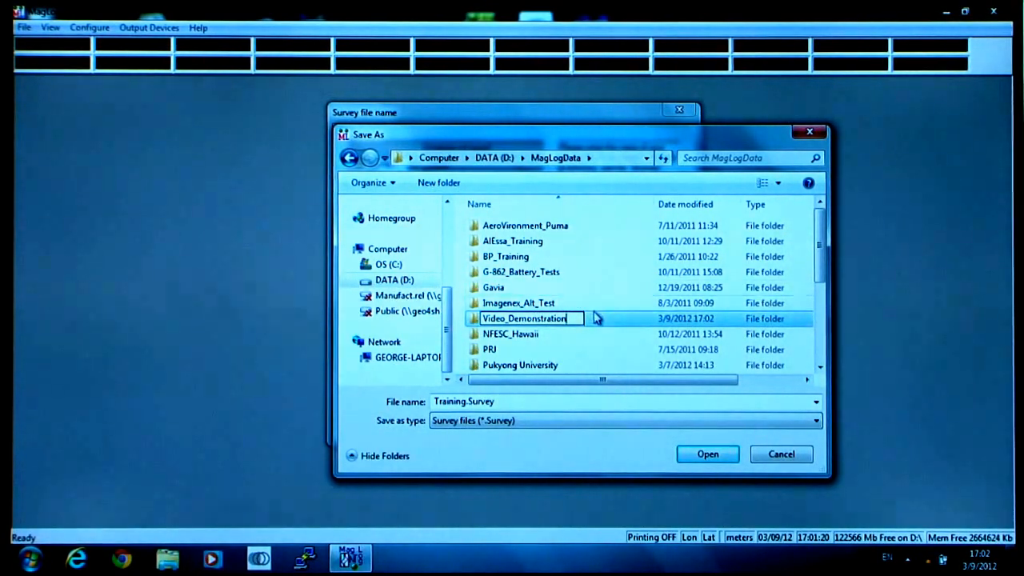
key("Return")
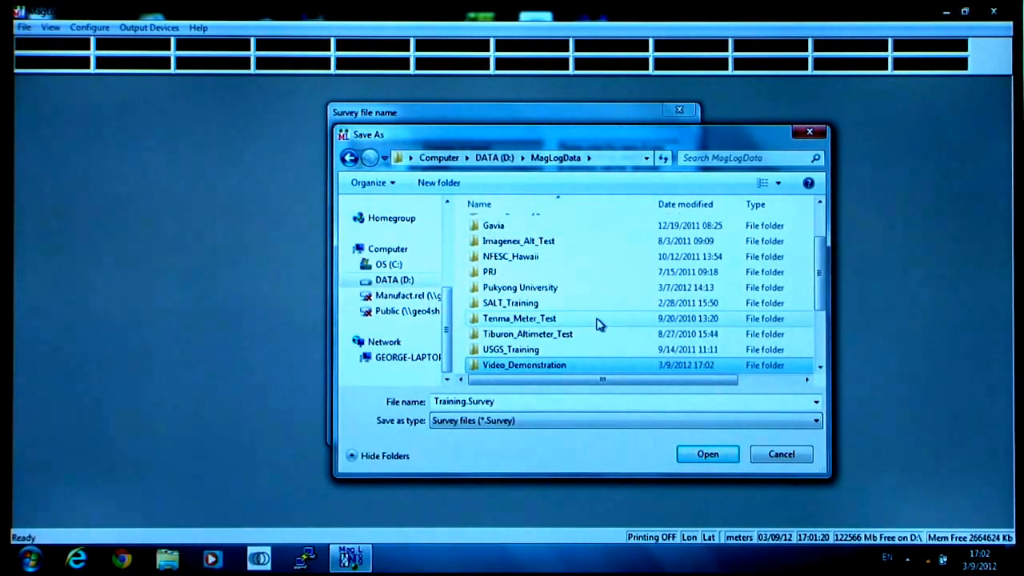
key("Return")
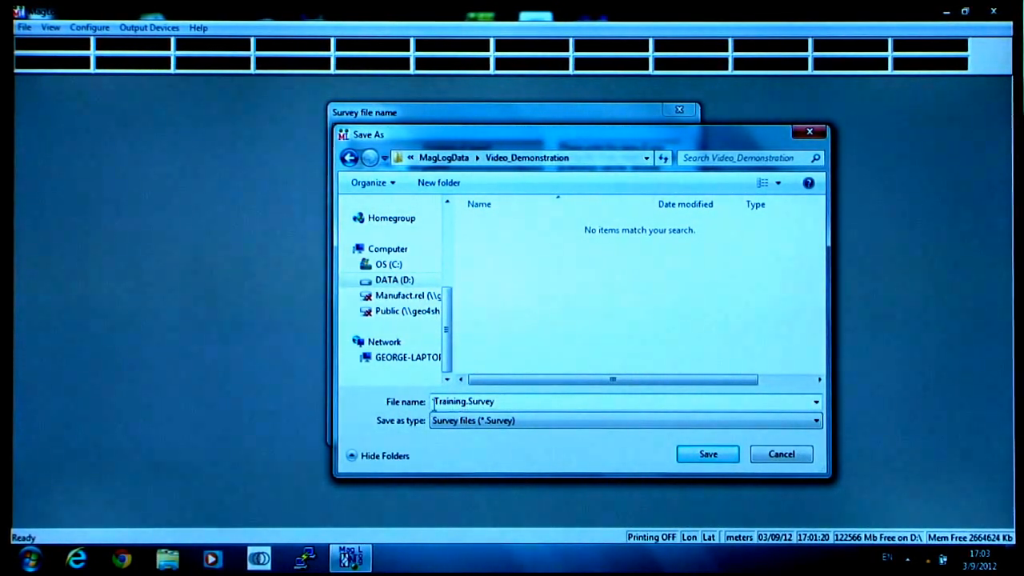
Name the survey file Video, save it in the Video_Demonstration folder and continue to the GPS setup.
left_click_drag(438, 401, 497, 401)
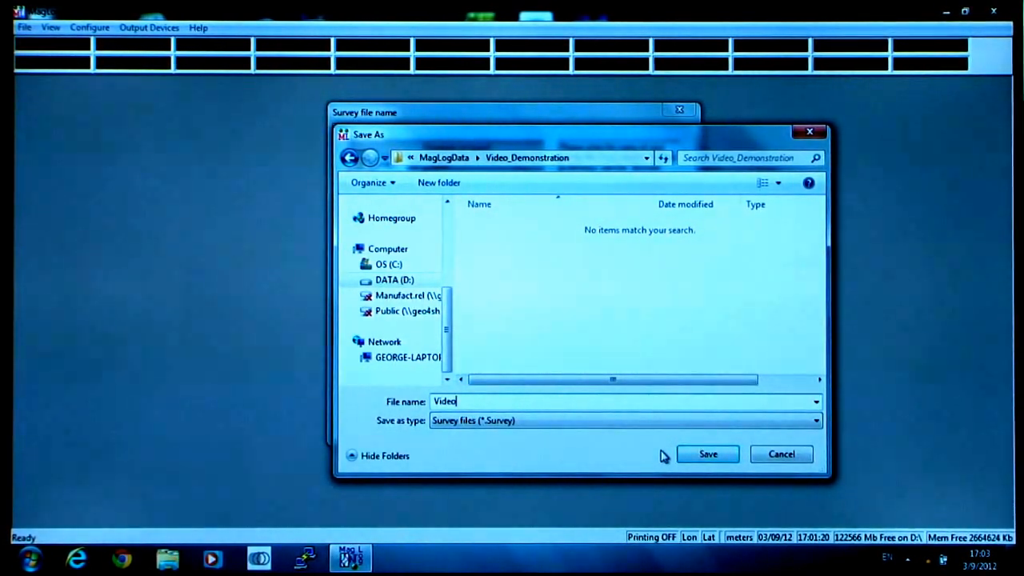
left_click(708, 453)
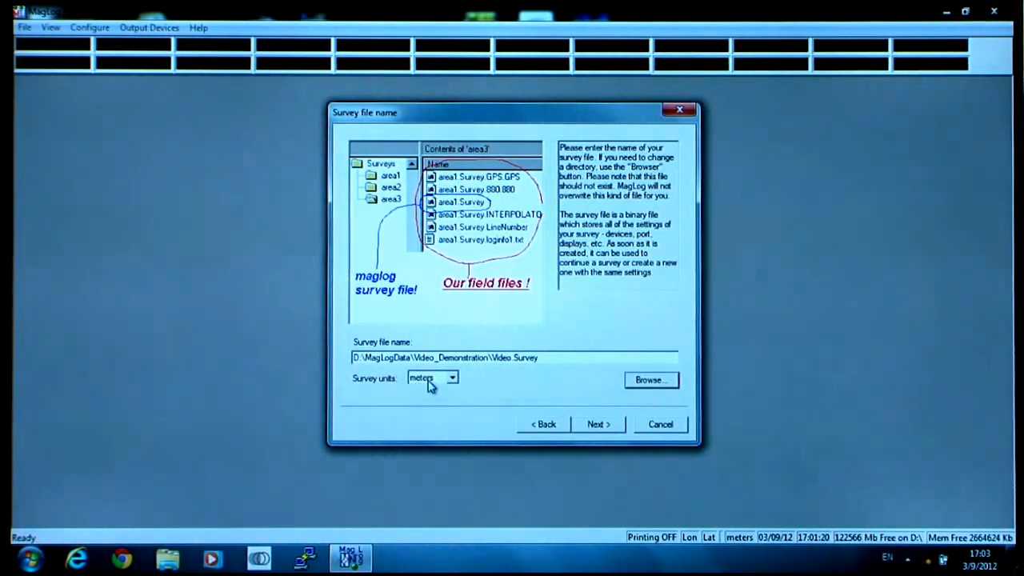
left_click(597, 425)
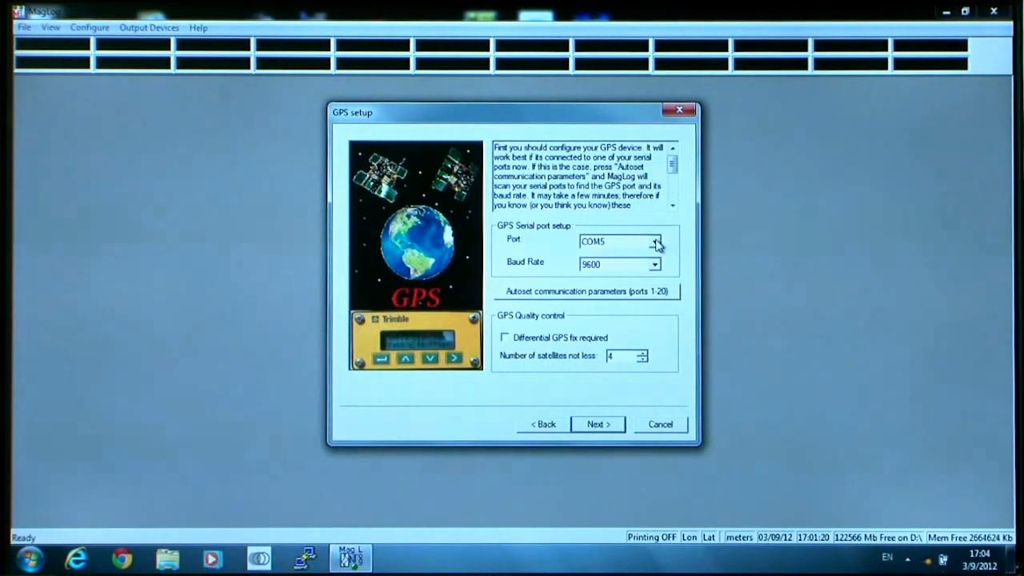
Set the GPS serial port to COM6 and its baud rate to 38400.
left_click(655, 242)
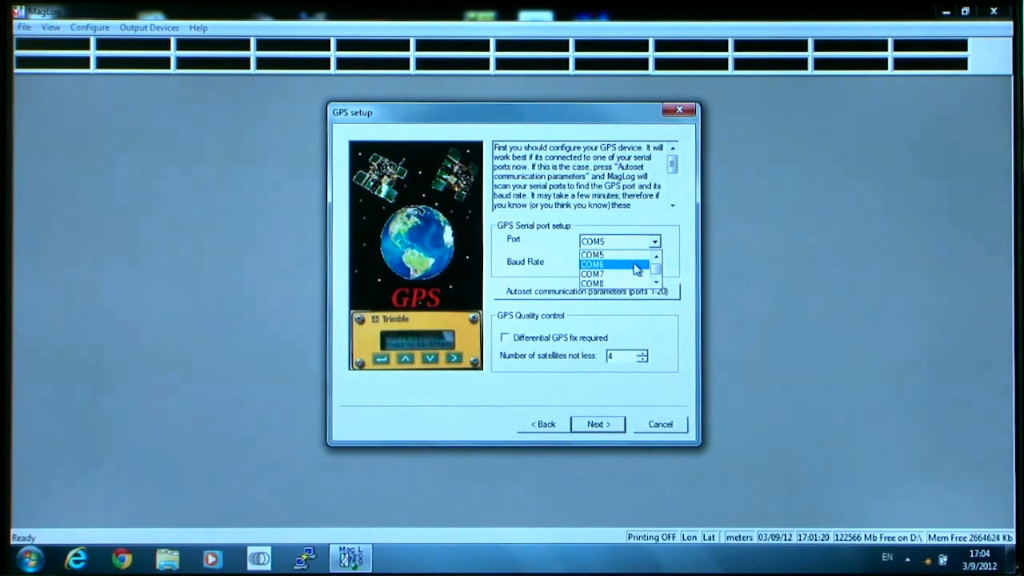
left_click(636, 265)
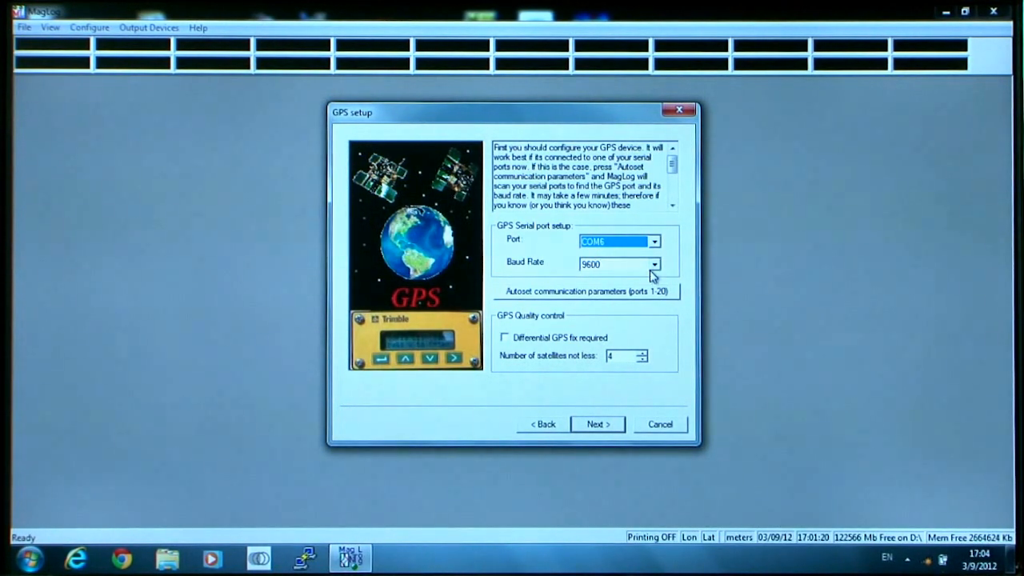
left_click(656, 267)
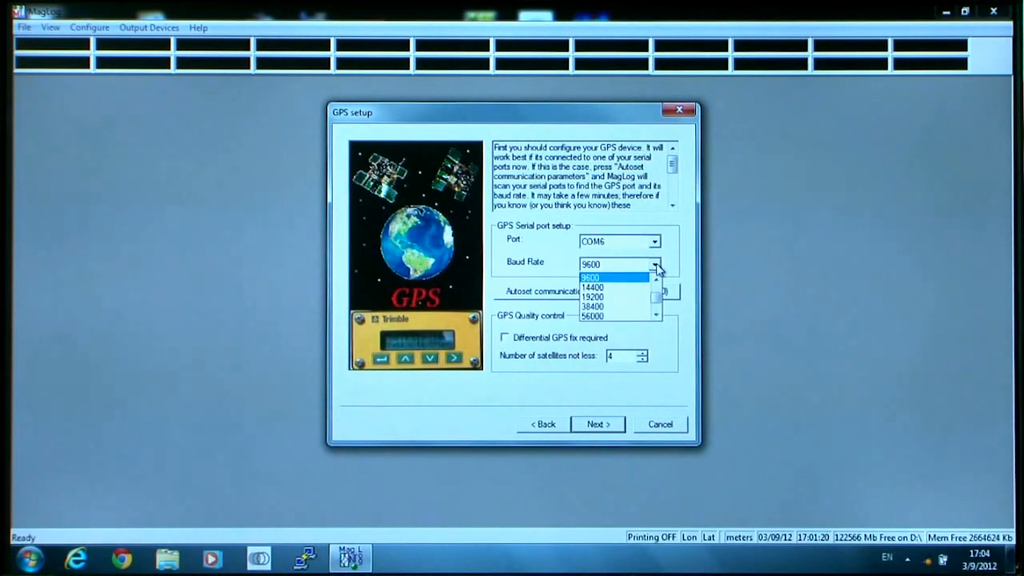
left_click(624, 309)
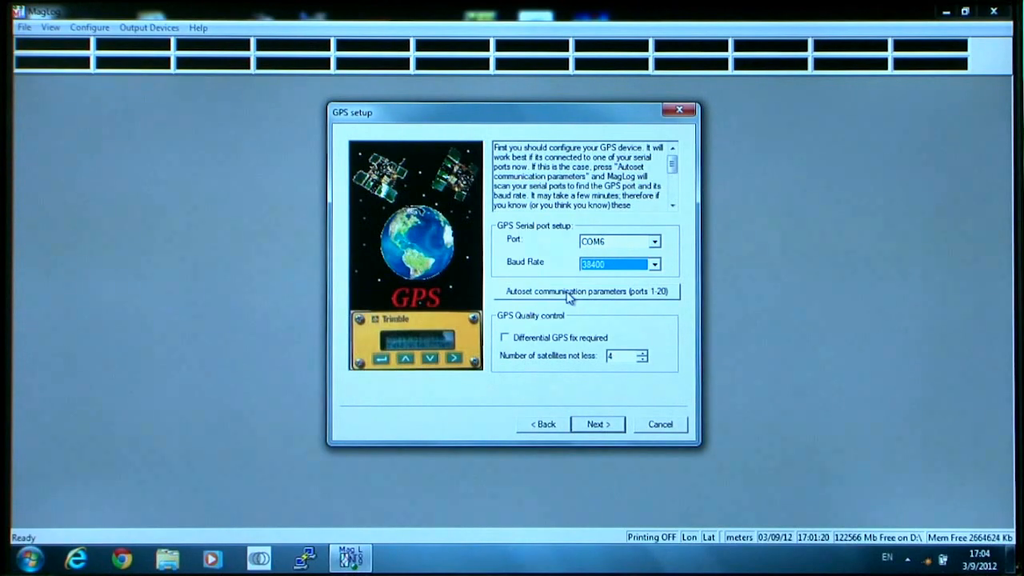
Run the automatic detection of the GPS communication parameters on ports 1-20 and accept its result.
left_click(569, 293)
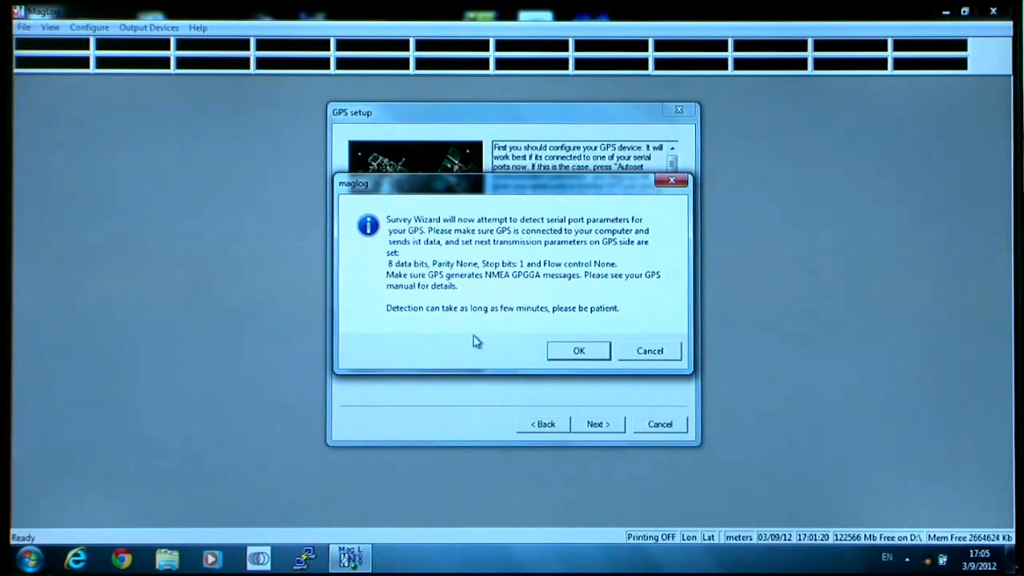
left_click(581, 353)
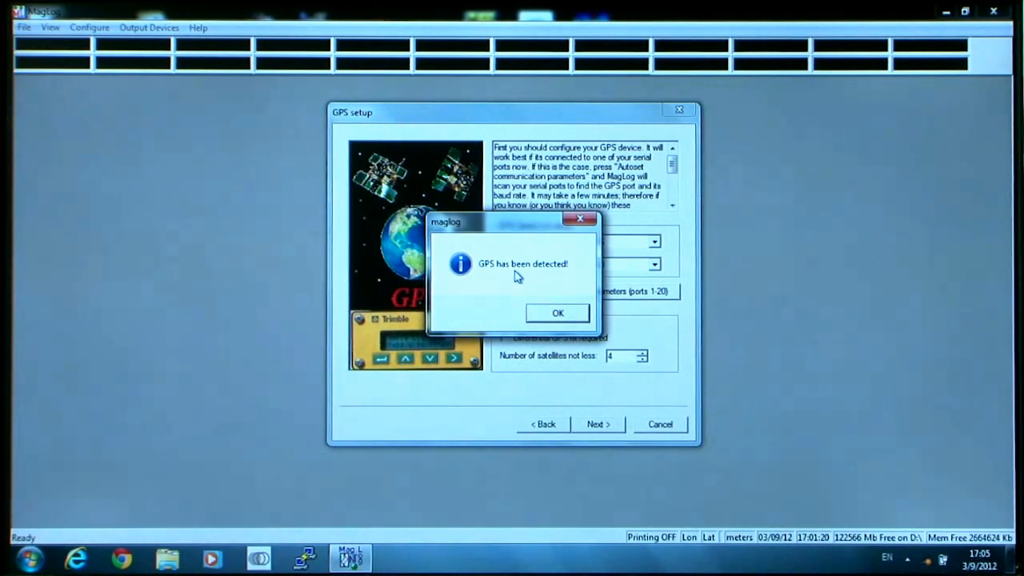
left_click(556, 315)
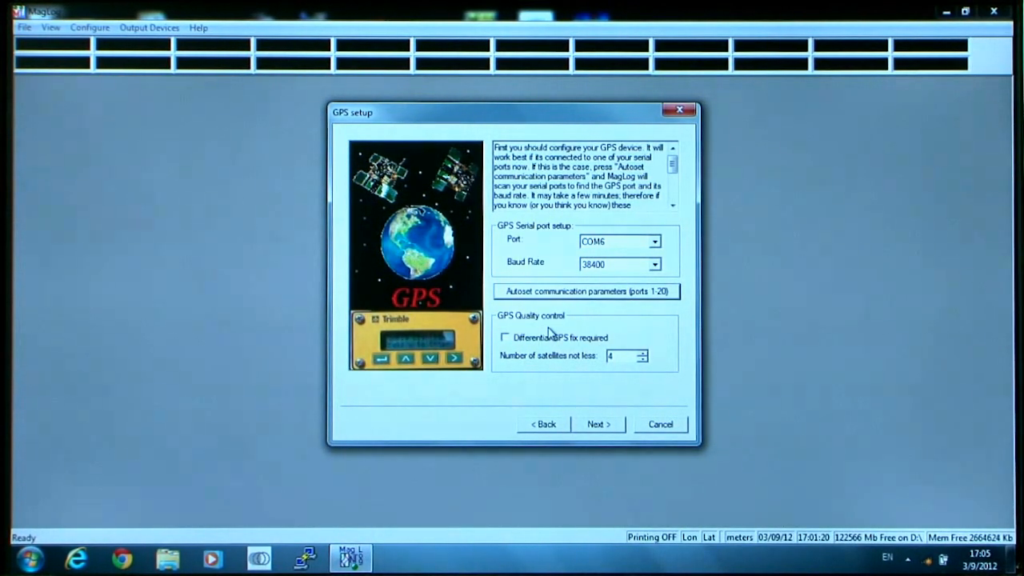
Require a differential GPS fix, accept the default GPS display properties and continue to the magnetometer setup.
left_click(505, 339)
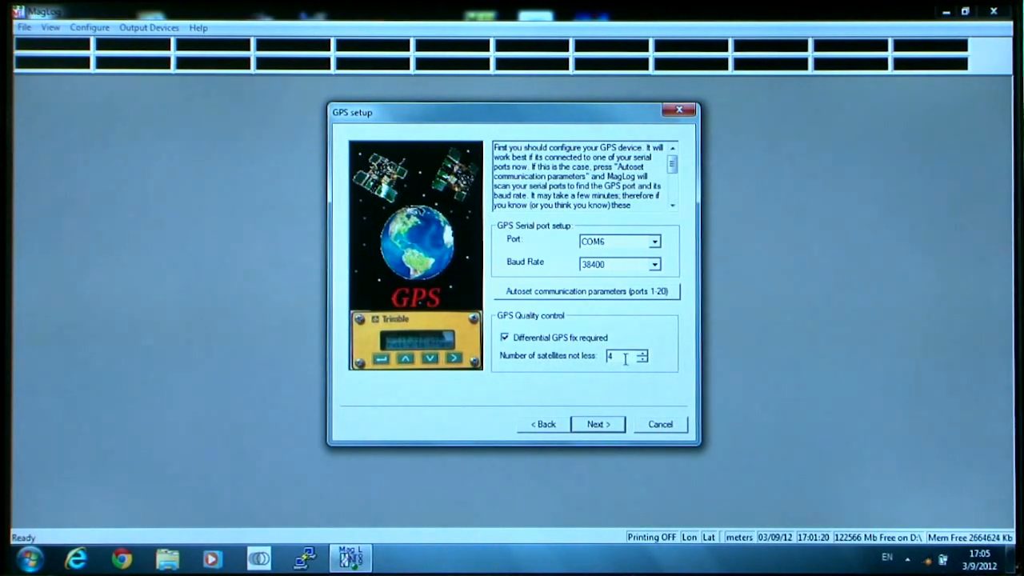
left_click(600, 427)
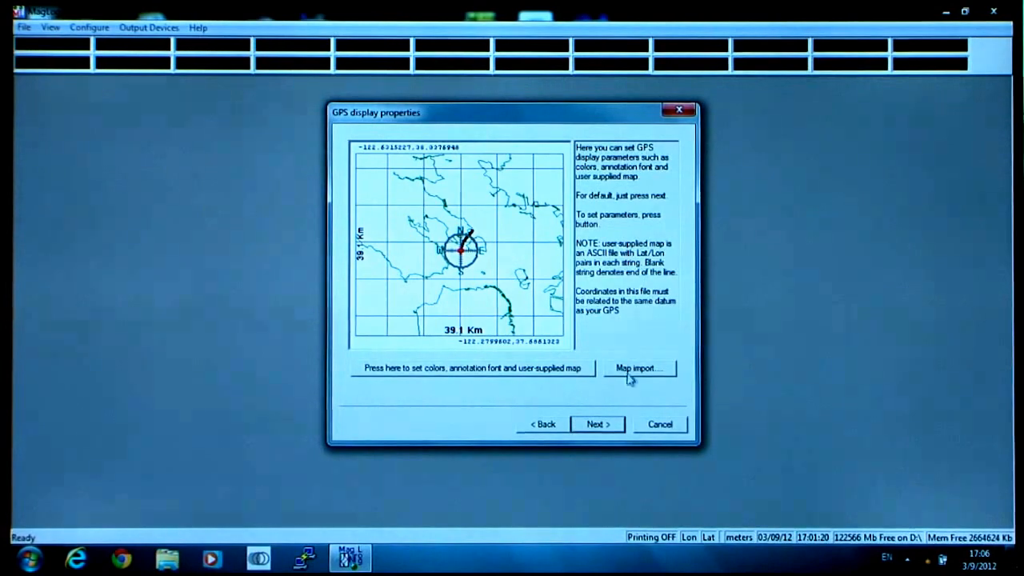
left_click(610, 428)
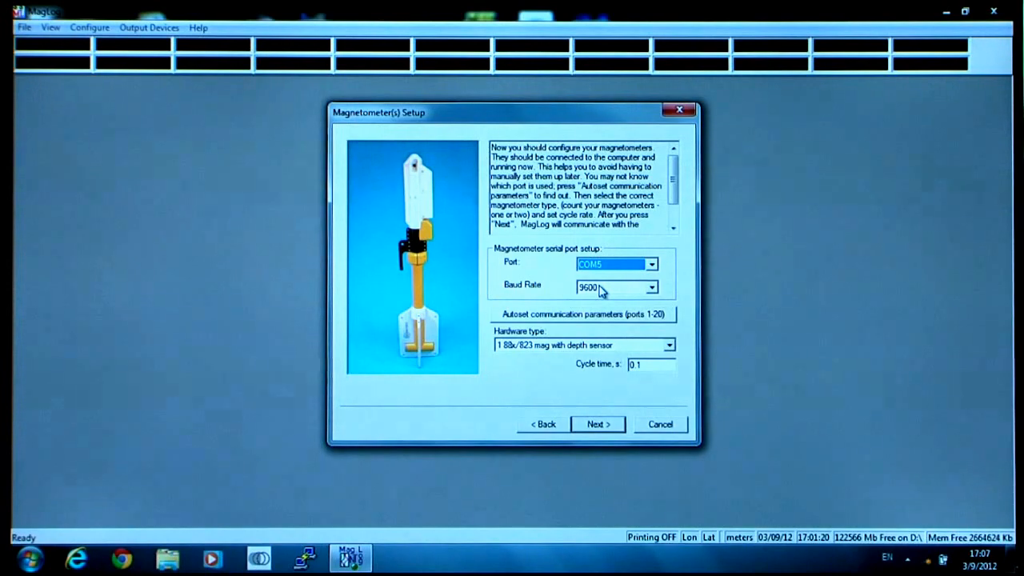
Run the automatic detection of the magnetometer's communication parameters on ports 1-20 and accept its result.
left_click(566, 318)
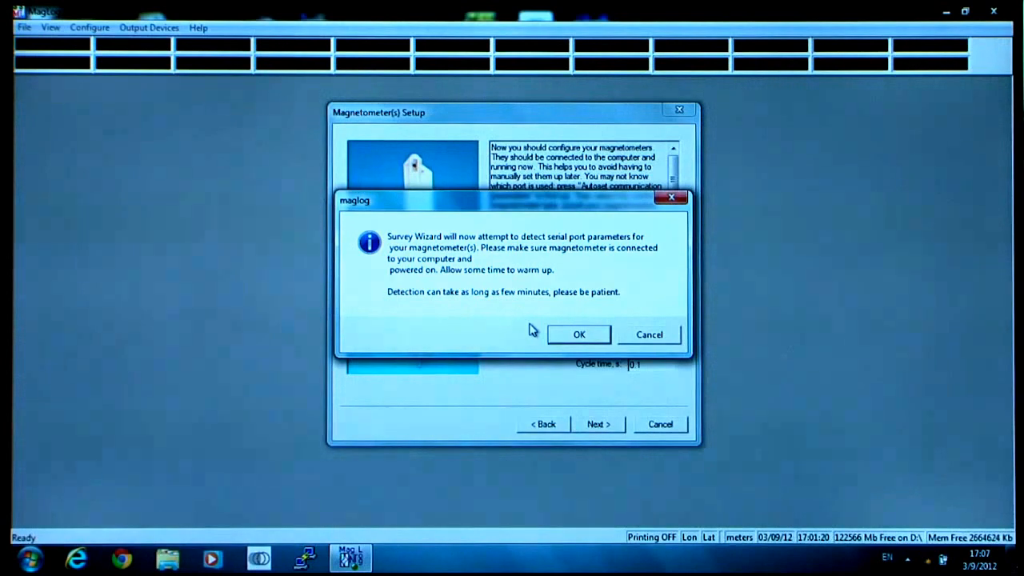
left_click(582, 335)
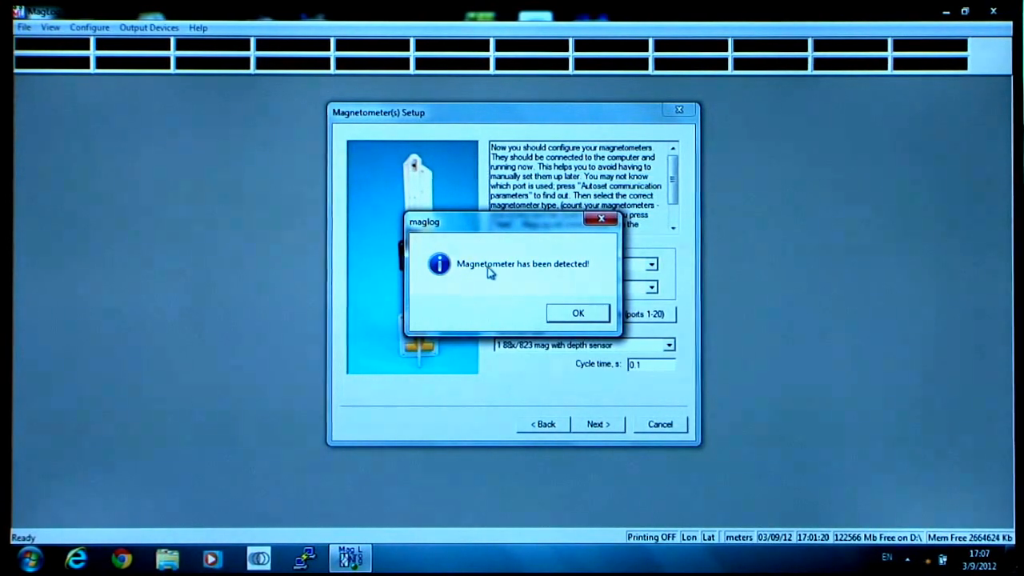
left_click(580, 314)
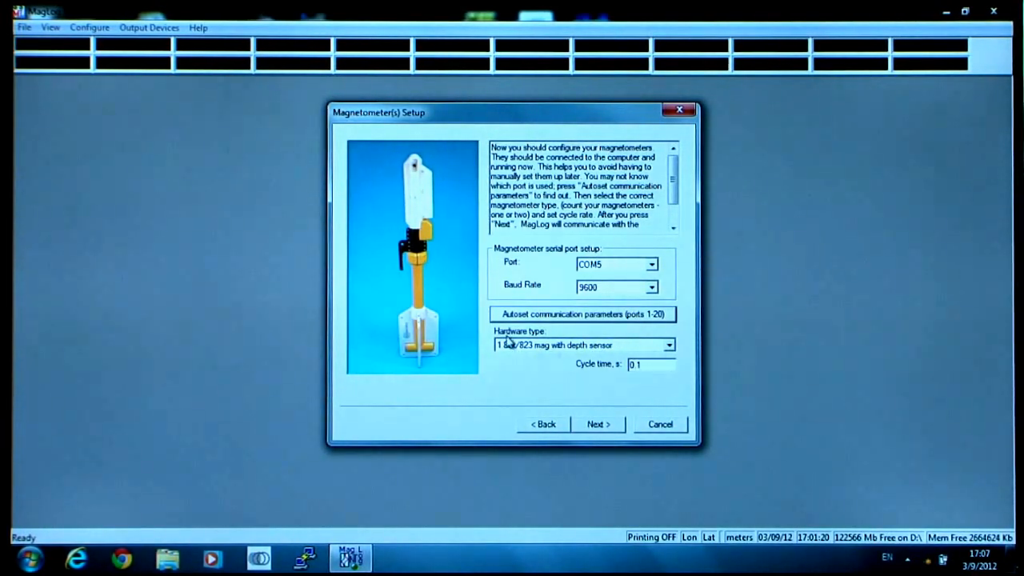
Set the magnetometer hardware type to "1 88x/823 mag system" and keep the cycle time at 0.1 s.
left_click(671, 346)
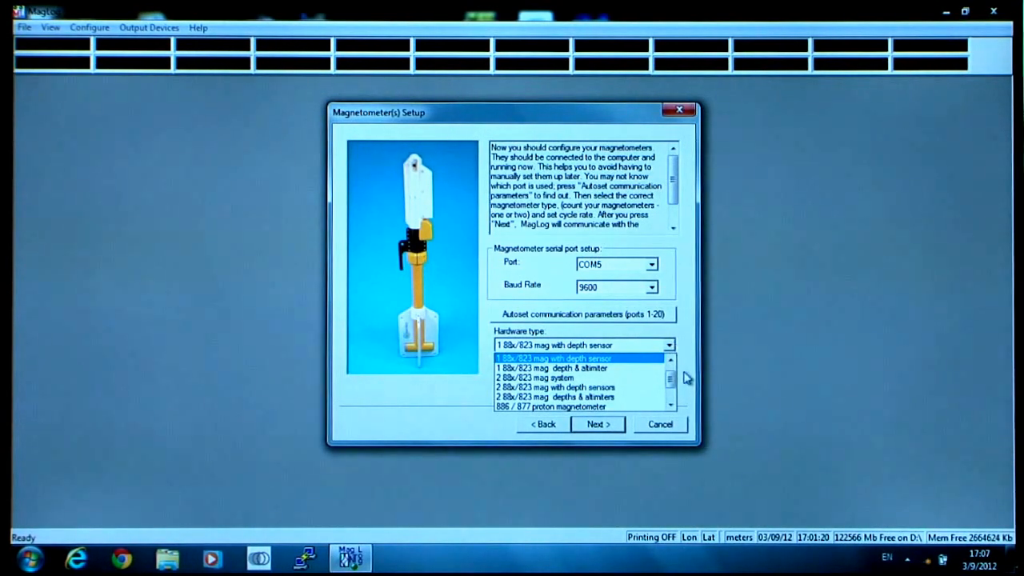
mouse_move(670, 385)
left_mouse_down()
mouse_move(672, 370)
mouse_move(677, 400)
left_mouse_up()
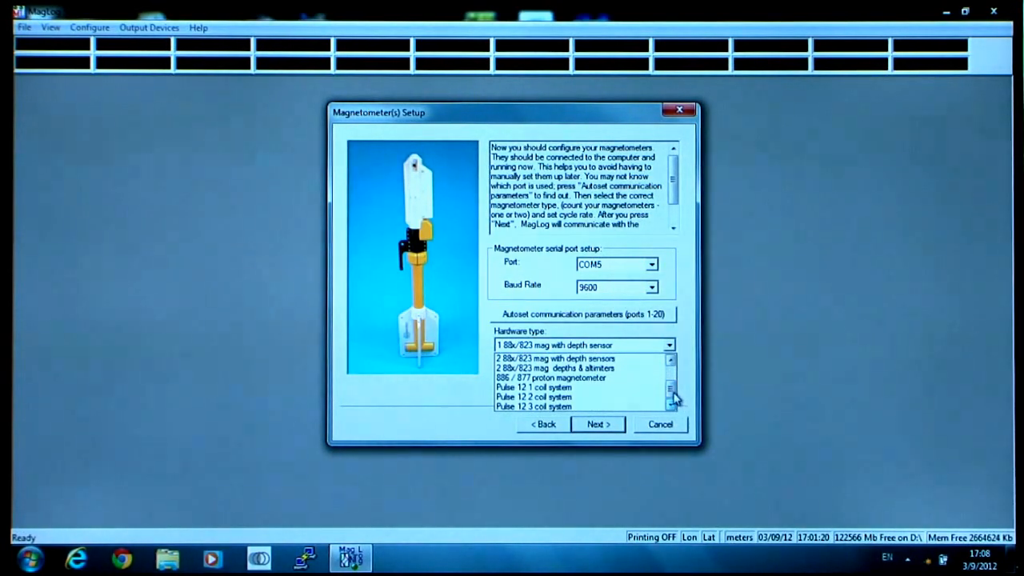
left_click_drag(674, 401, 675, 390)
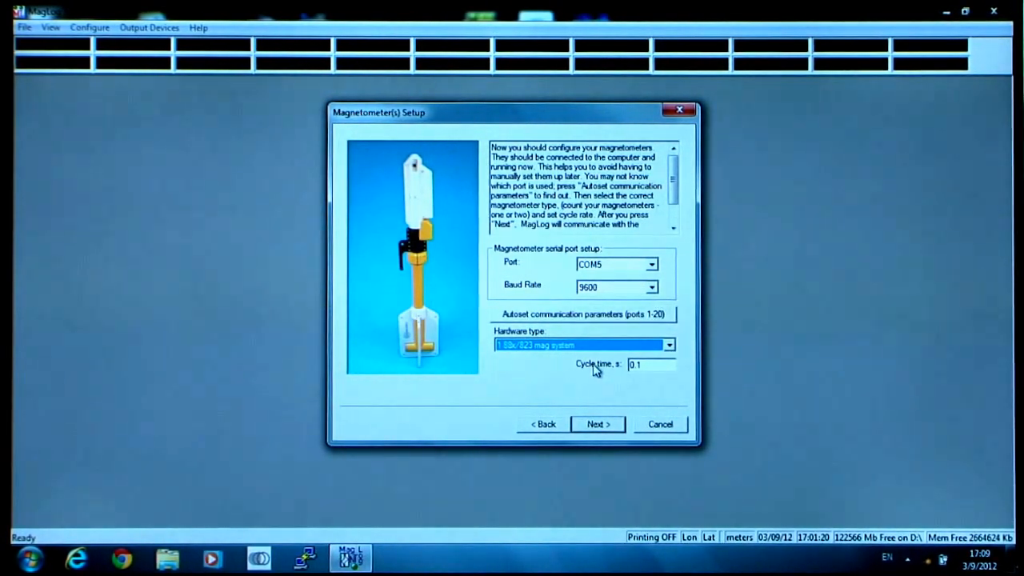
left_click(666, 366)
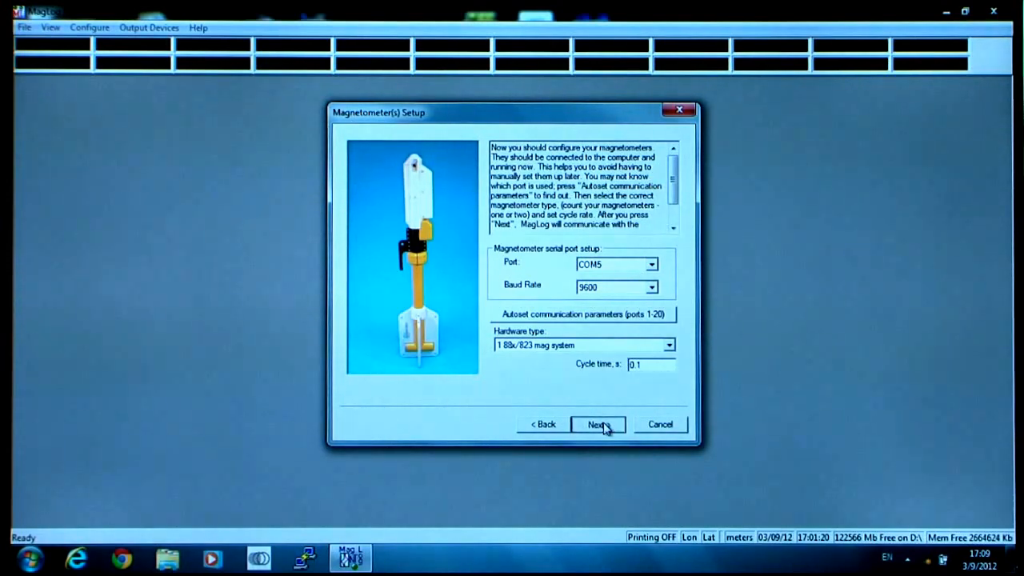
Enable real-time layback calculations with central meridian 3 and the GPS-winch distance, magnetometer layback and GPS starboard offset all set to 0.
left_click(599, 425)
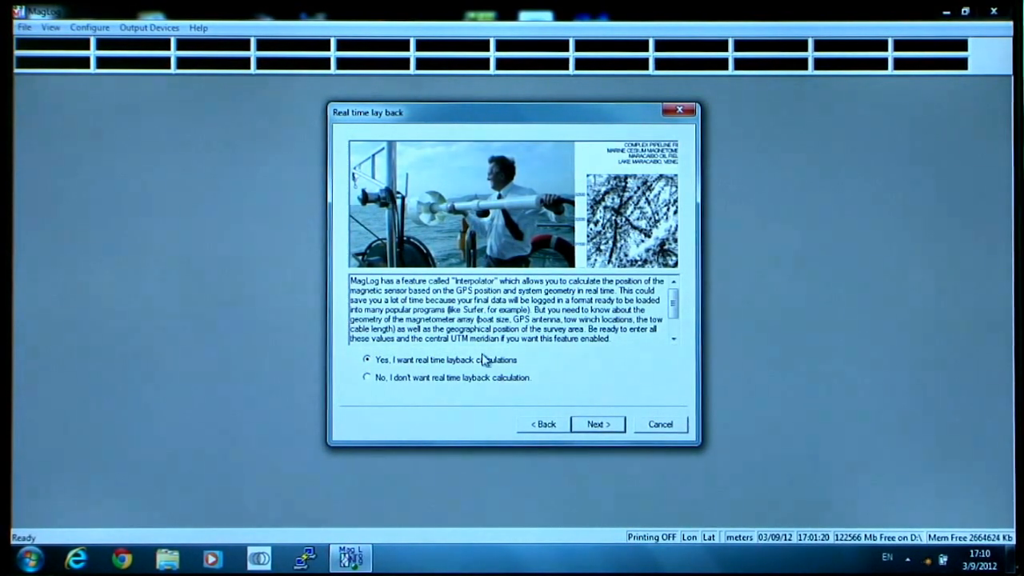
left_click(611, 430)
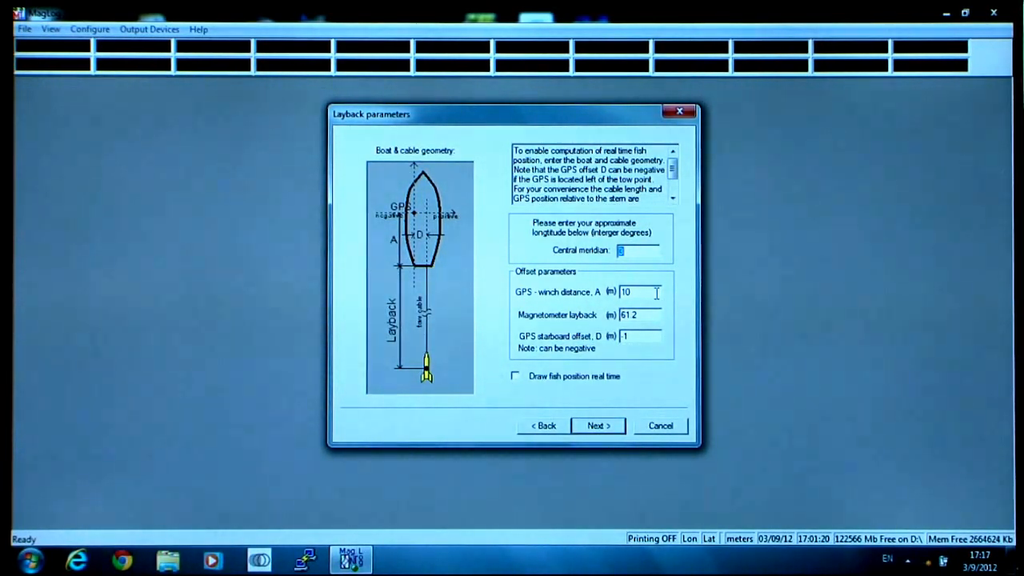
key("Tab")
type("0")
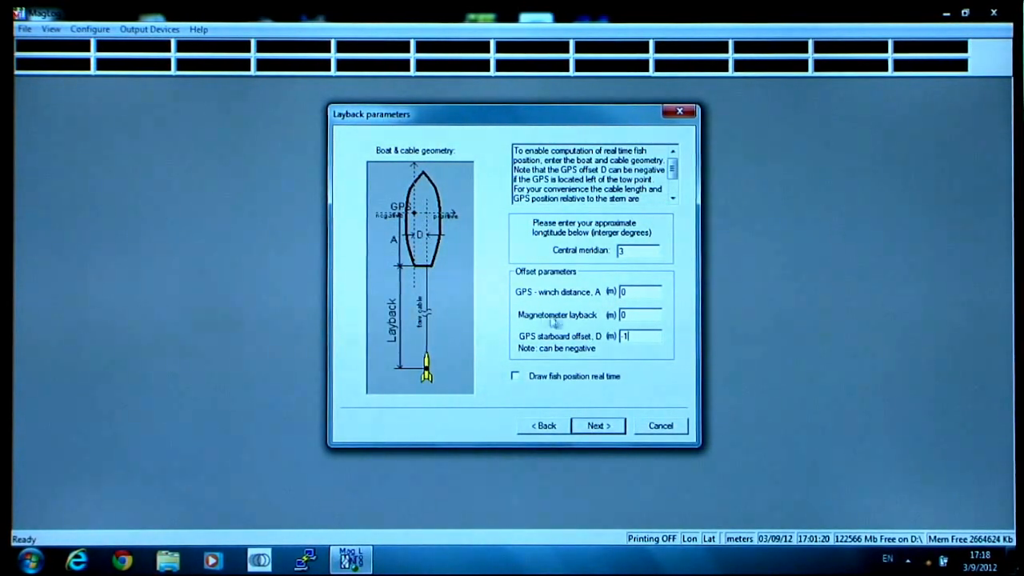
double_click(625, 336)
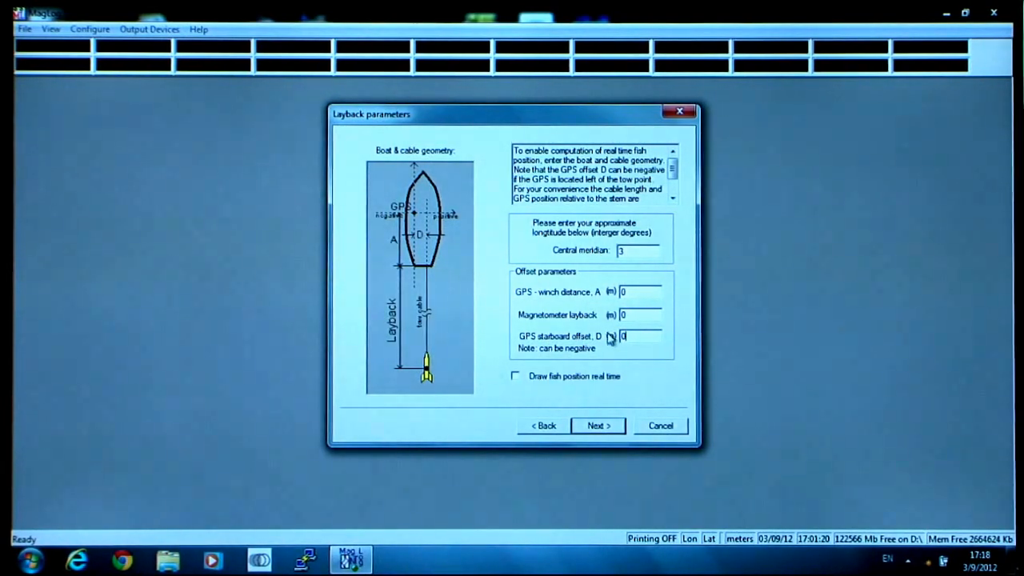
left_click(600, 428)
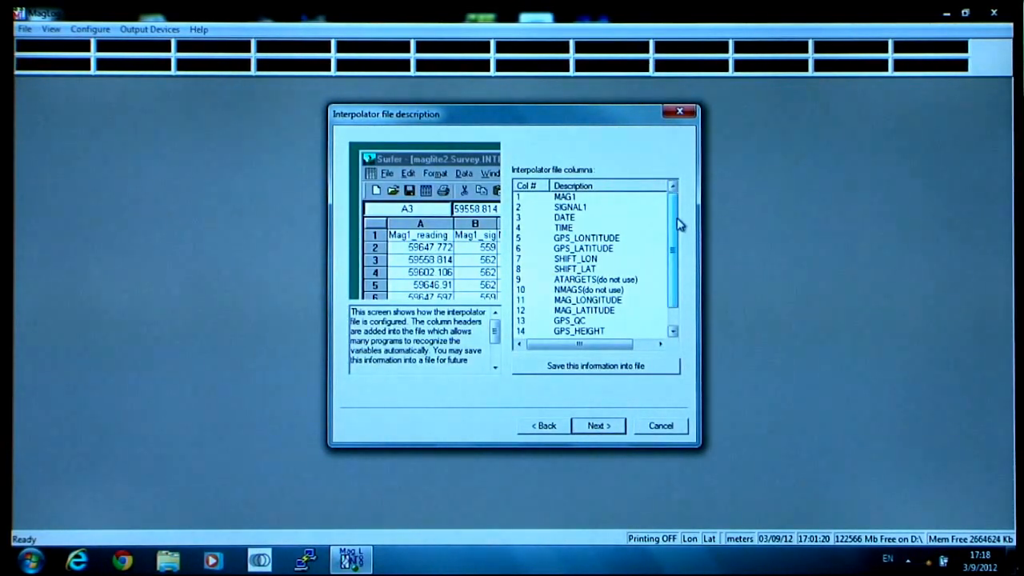
Accept the interpolator file columns, the vertical display orientation and the default slot display parameters in the wizard.
mouse_move(676, 228)
left_mouse_down()
mouse_move(677, 248)
mouse_move(676, 236)
left_mouse_up()
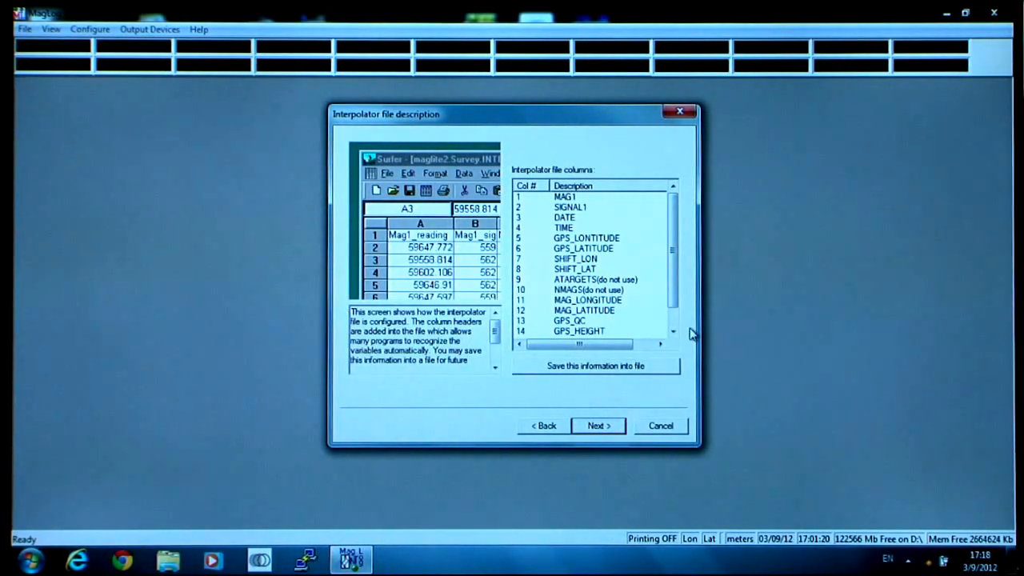
left_click(602, 427)
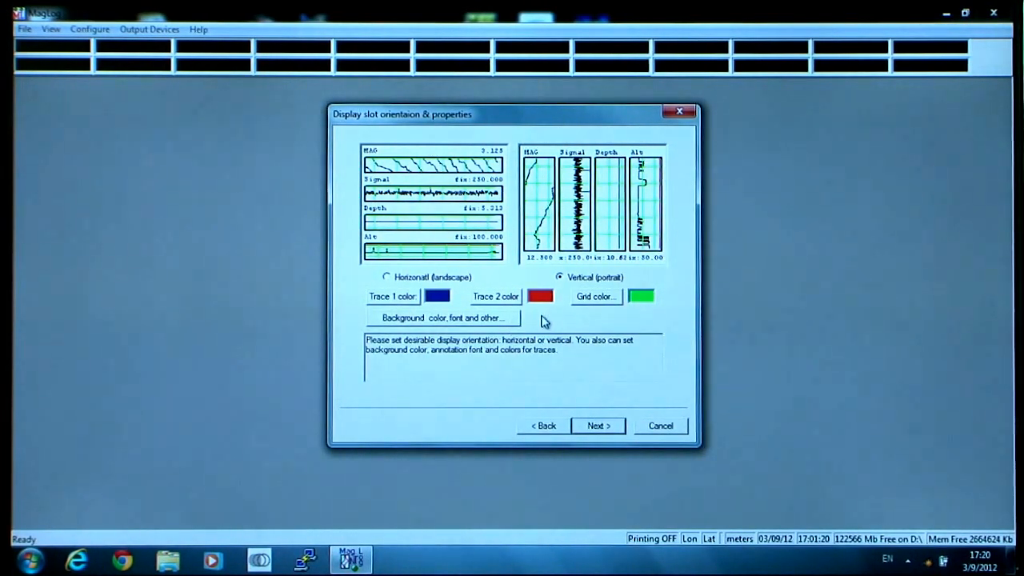
left_click(600, 427)
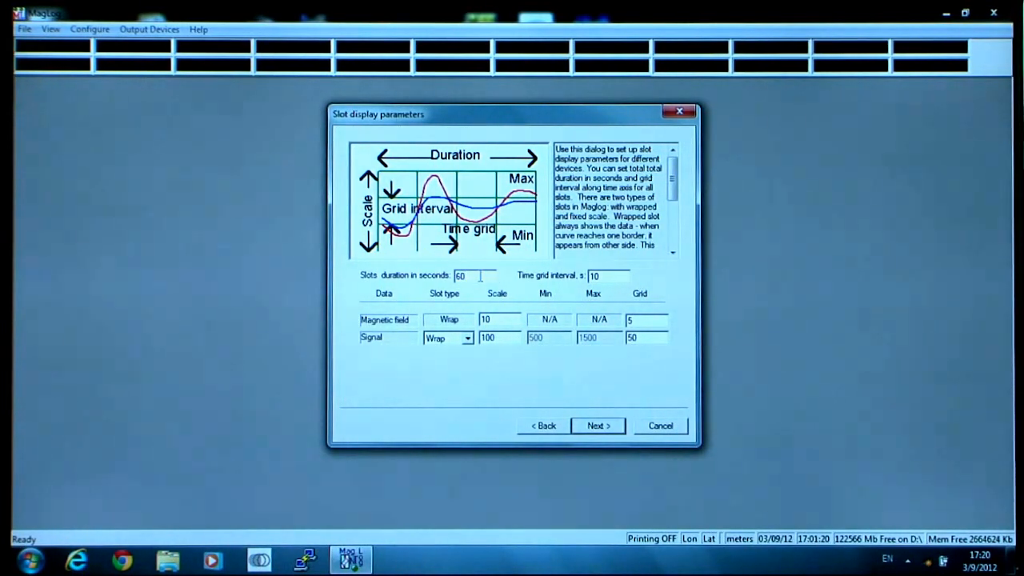
left_click(601, 275)
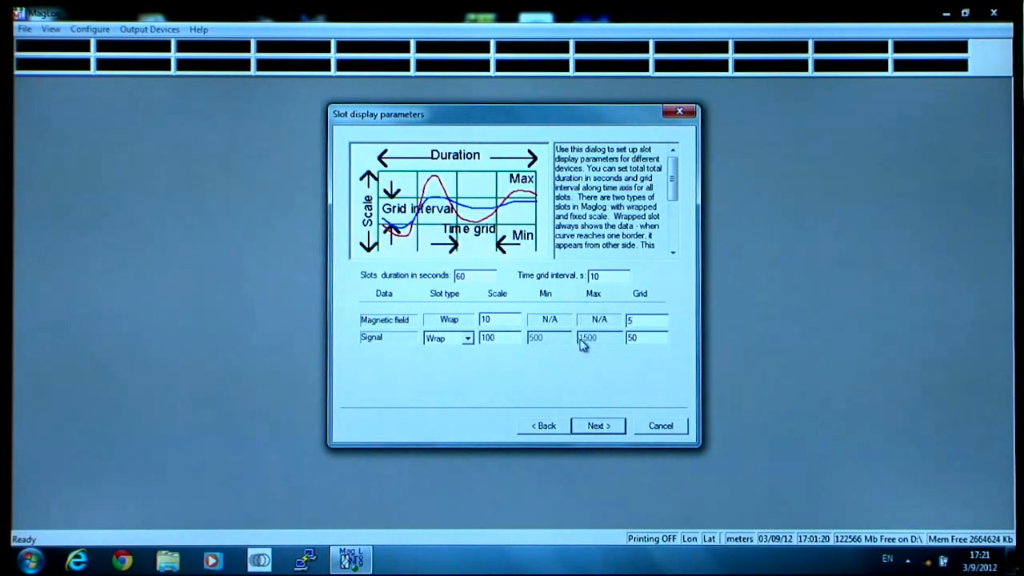
left_click(602, 429)
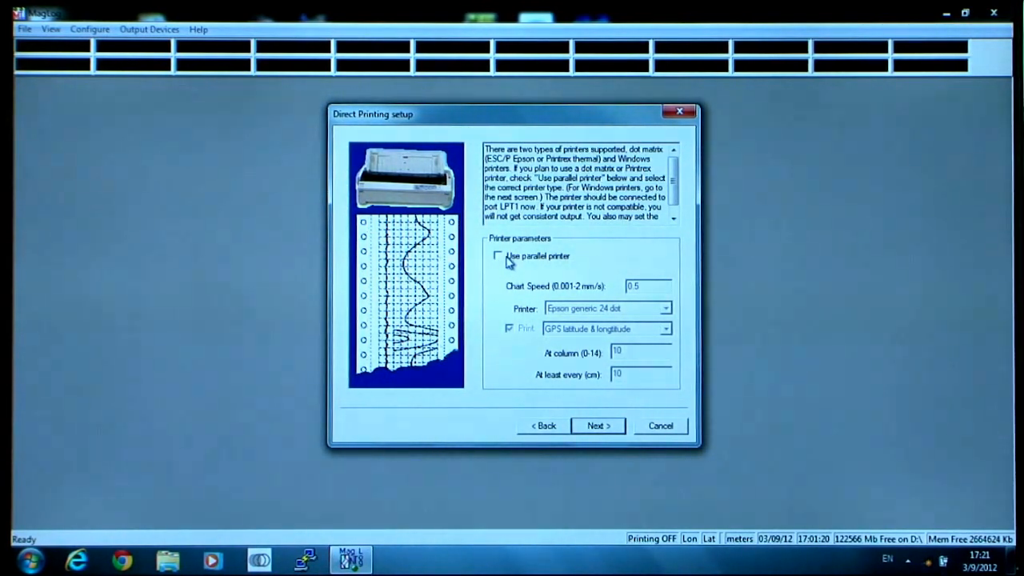
Leave both parallel and Windows printer output disabled and finish the Survey Wizard.
left_click(600, 427)
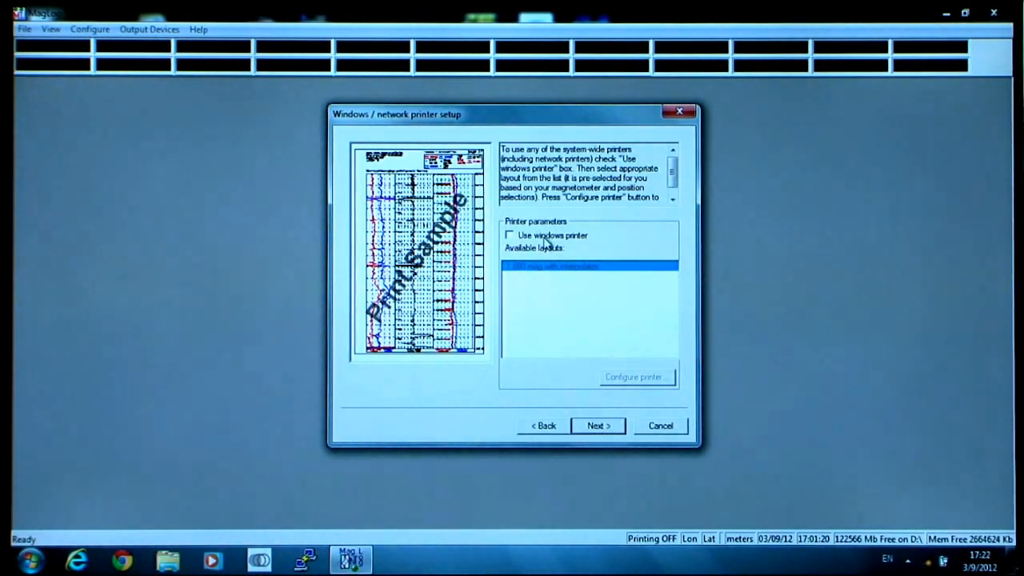
left_click(599, 426)
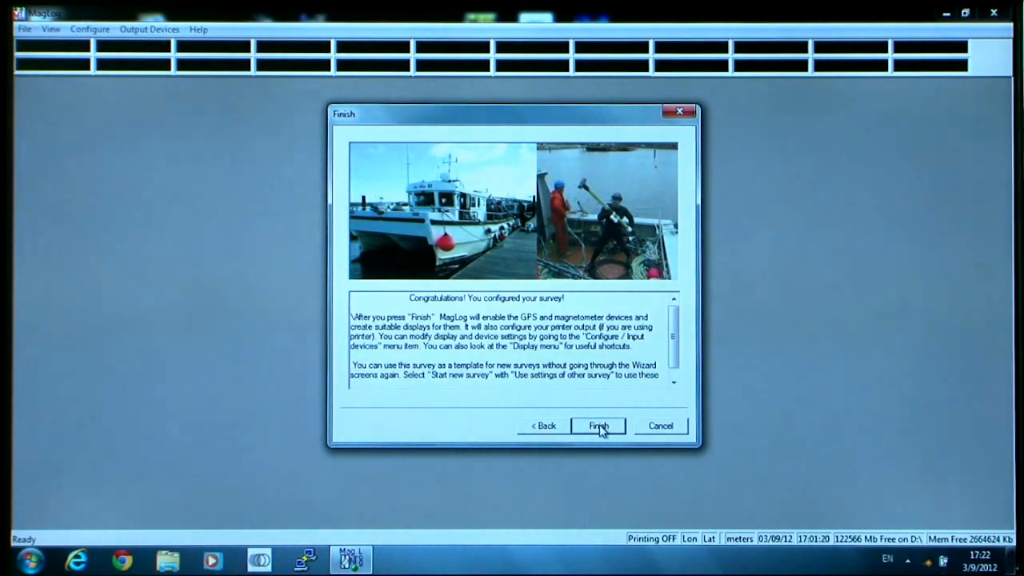
left_click(600, 425)
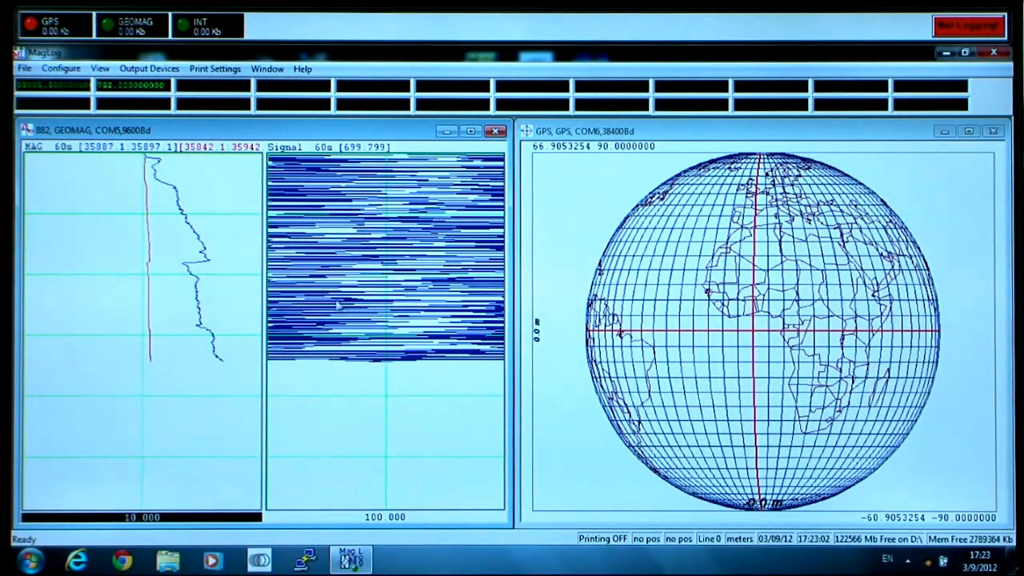
Configure the Signal slot to use a vertical digital display only, with 0 digits after the dot.
right_click(372, 302)
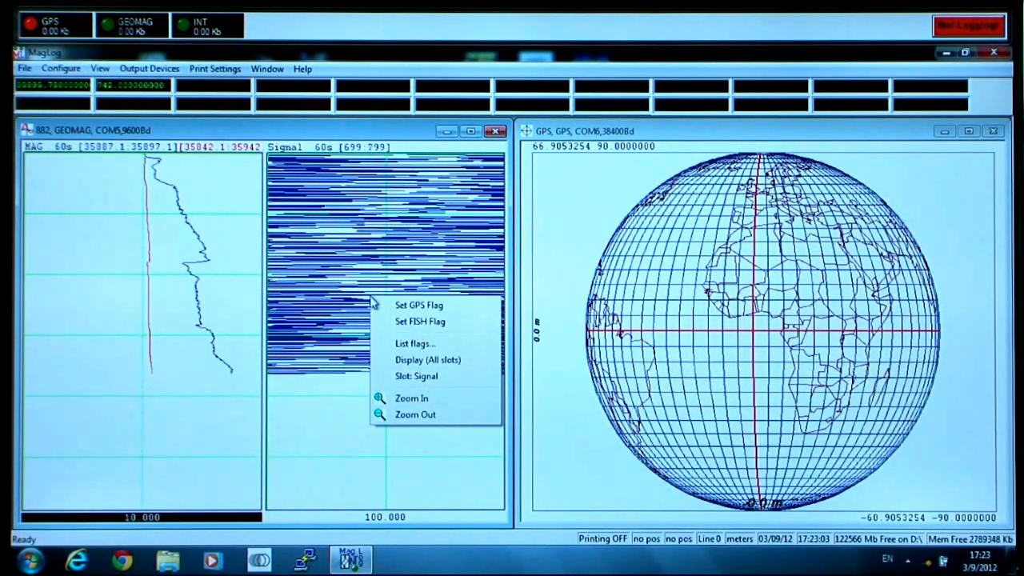
left_click(407, 379)
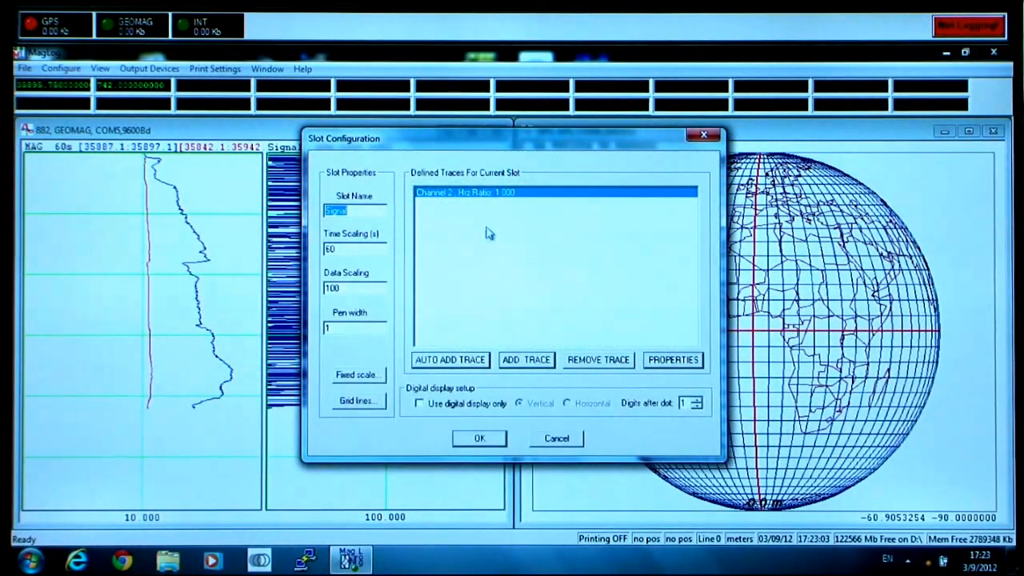
left_click(419, 404)
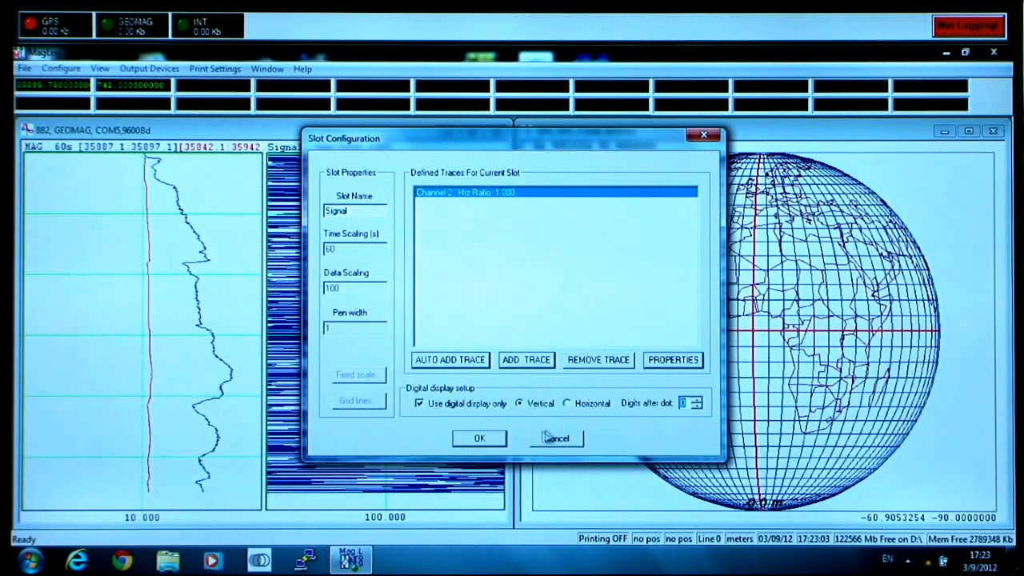
left_click(483, 441)
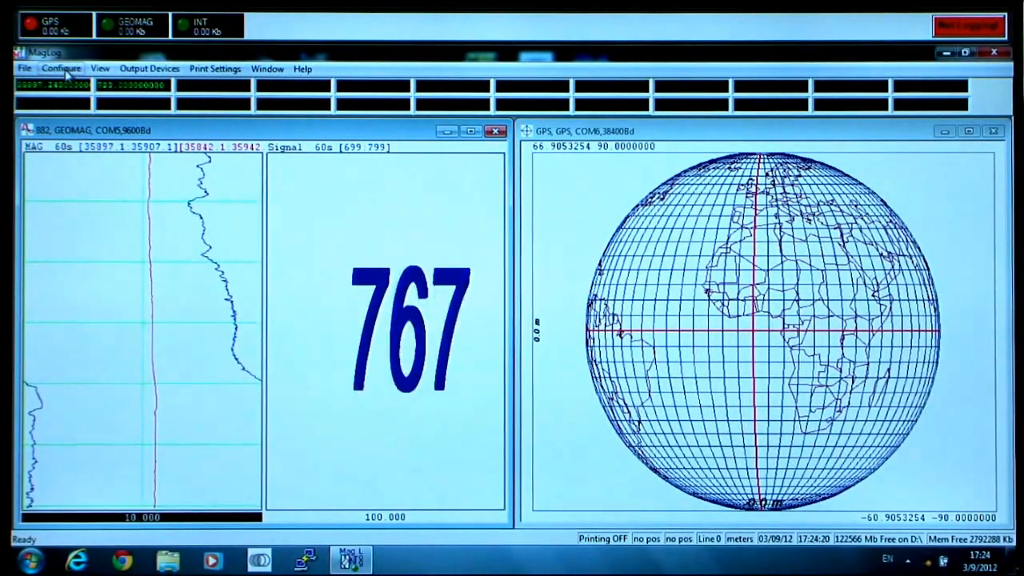
Create a mini-window and add the [GEOMAG][mag] channel with scale 1 to its data formula.
left_click(63, 69)
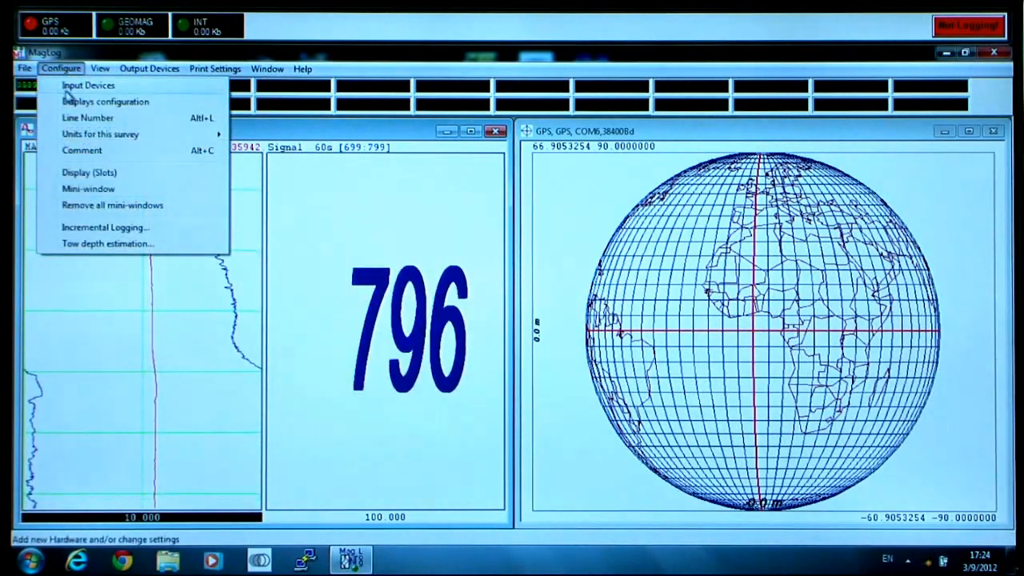
left_click(88, 189)
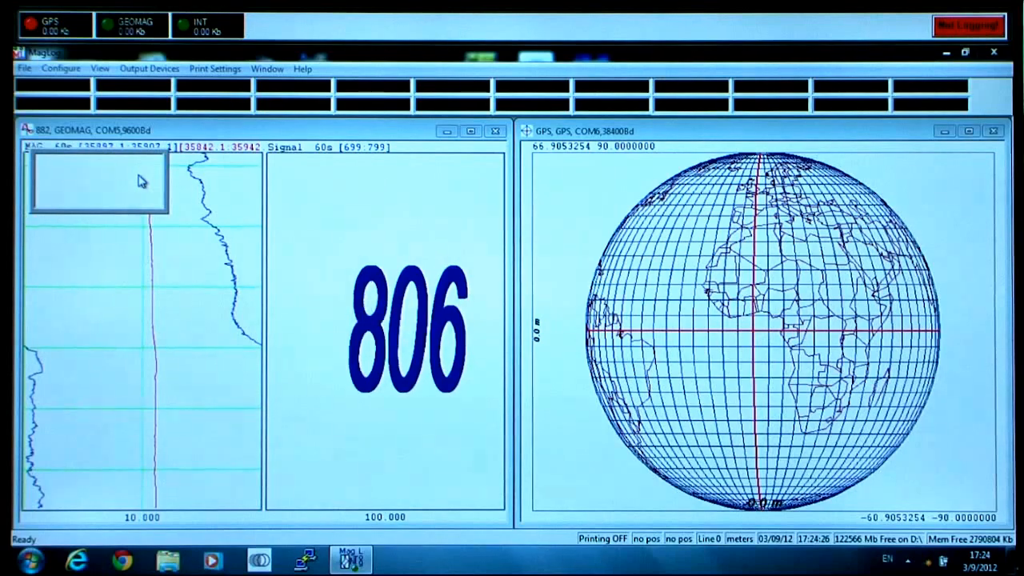
right_click(88, 184)
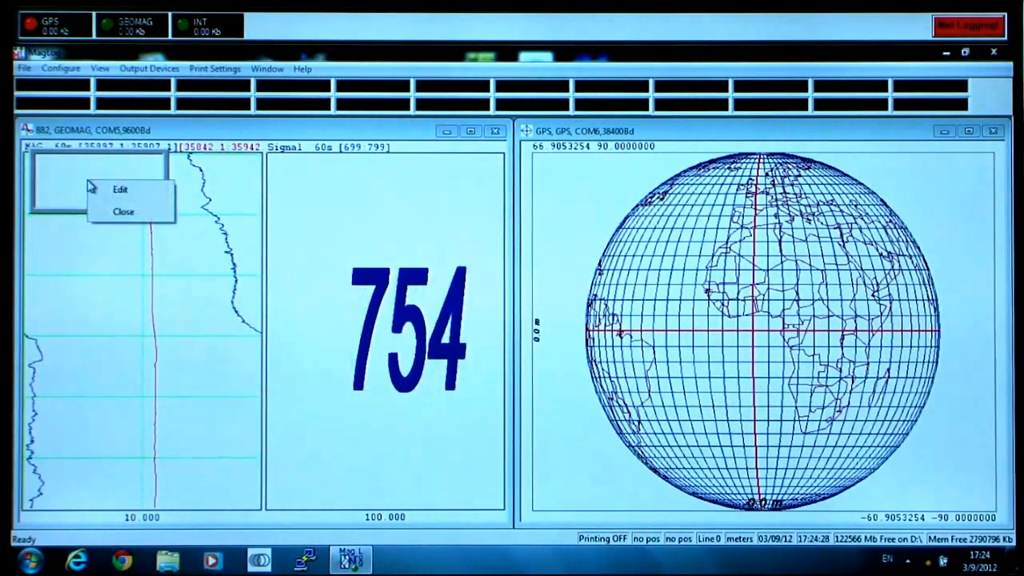
left_click(120, 190)
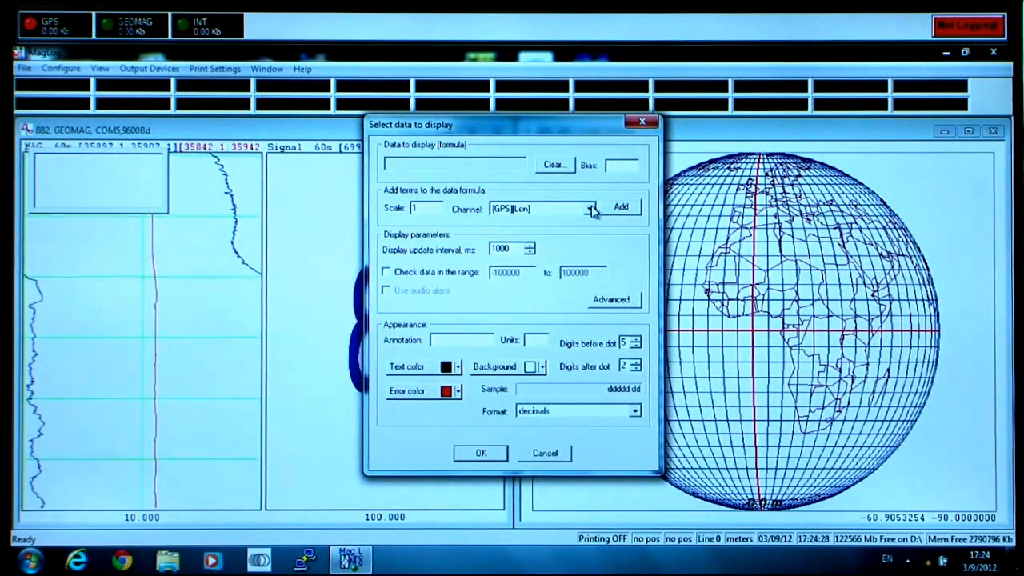
left_click(590, 209)
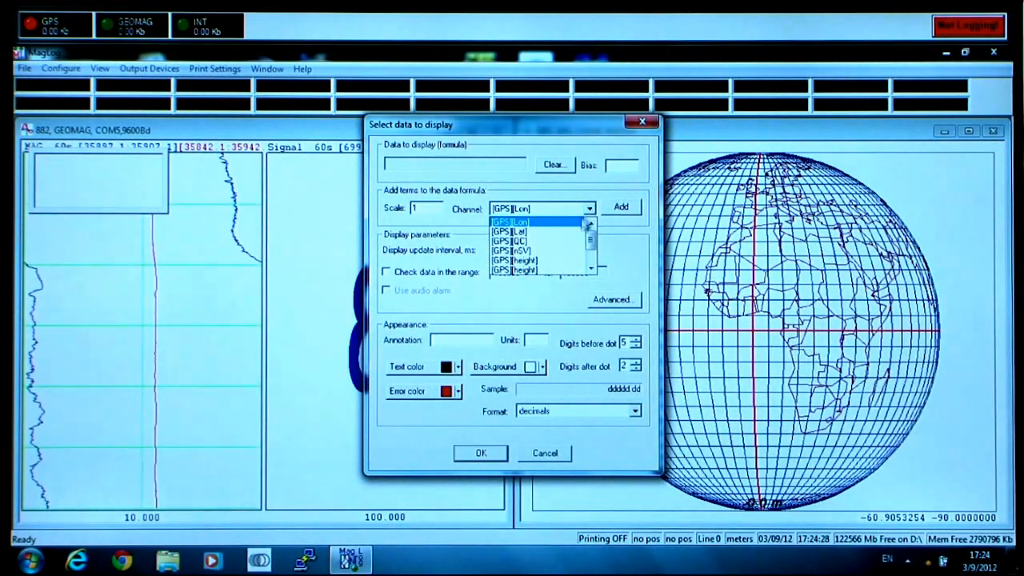
left_click(592, 273)
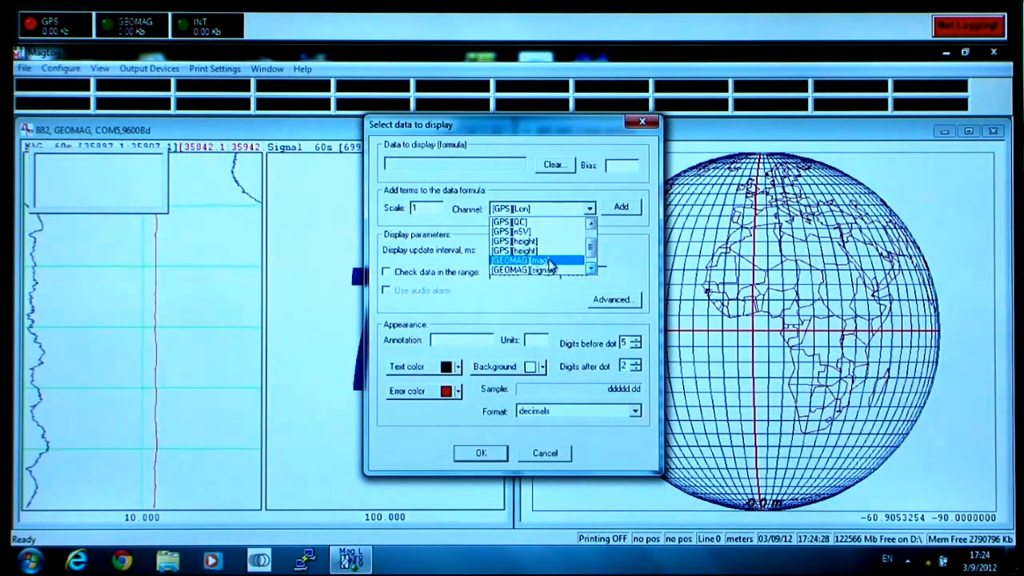
left_click(550, 262)
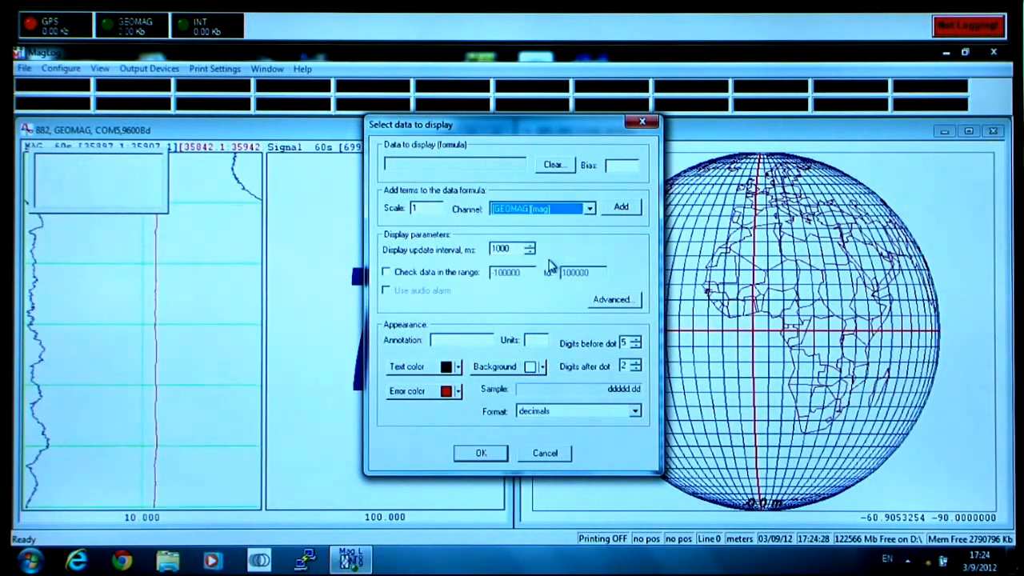
left_click(623, 210)
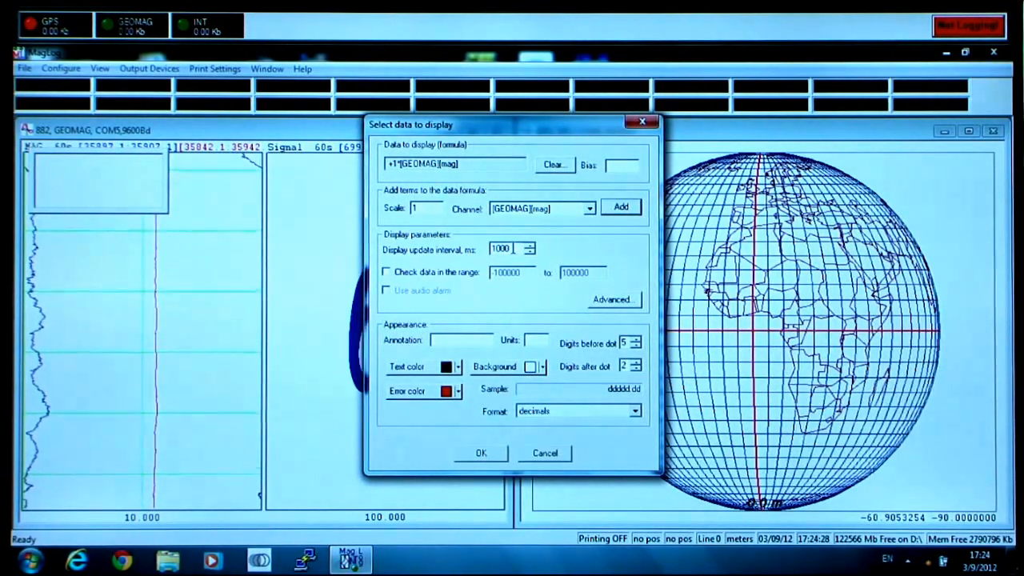
Set the mini-window's update interval to 500 ms, annotation to "Mag", units to "nT" and digits after dot to 3, and apply the settings.
left_click_drag(512, 249, 487, 249)
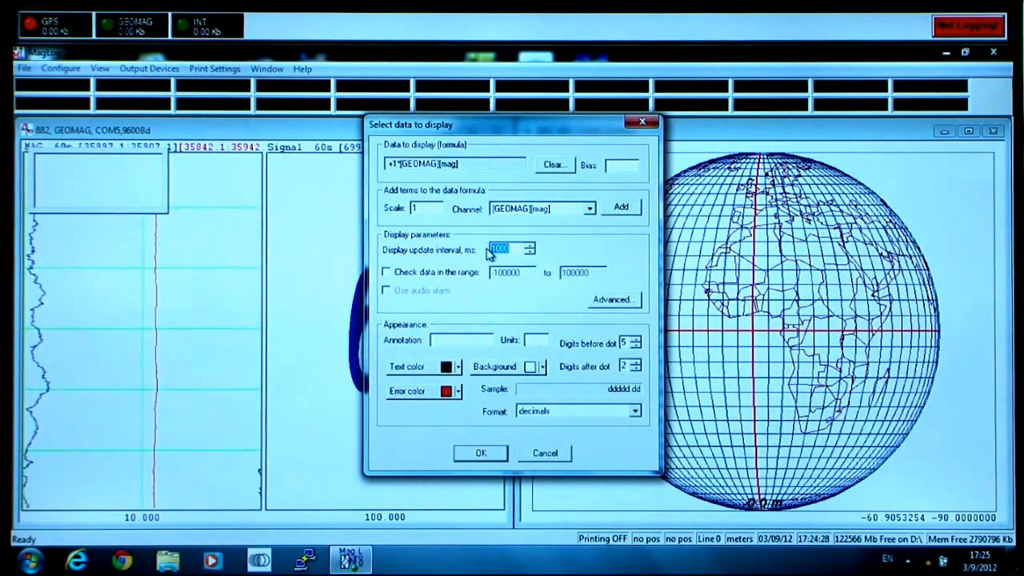
type("500")
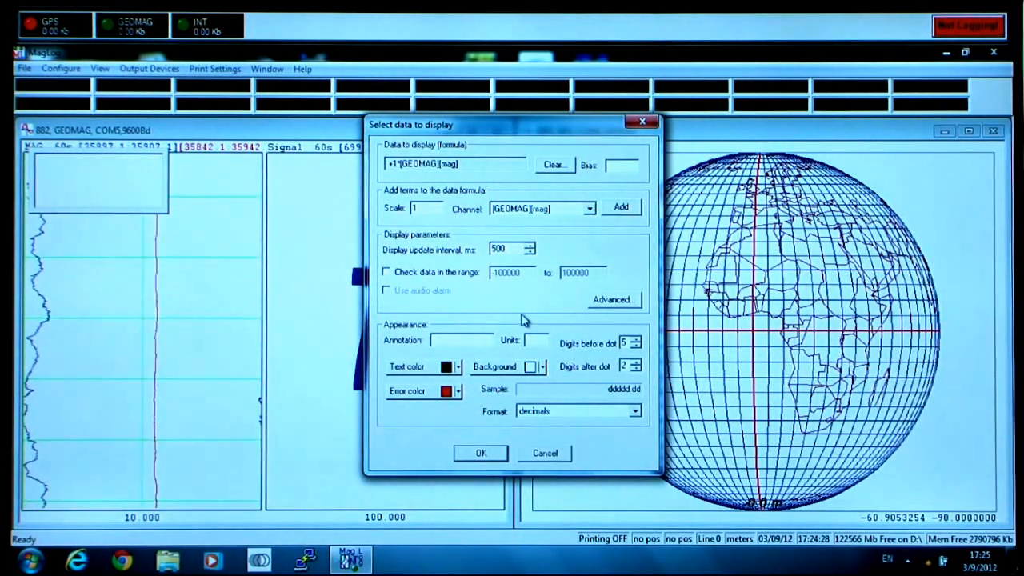
type("M")
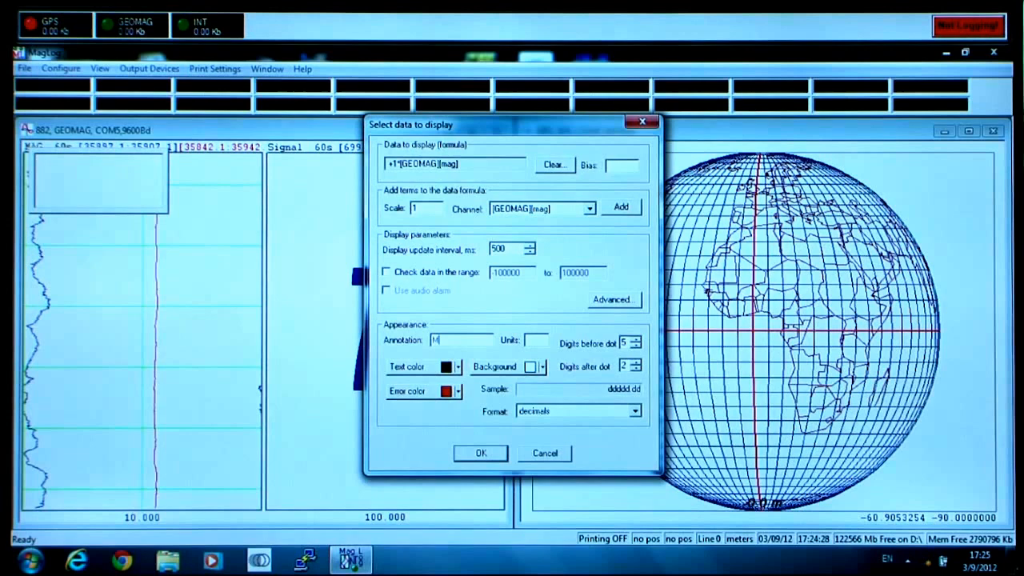
type("ag")
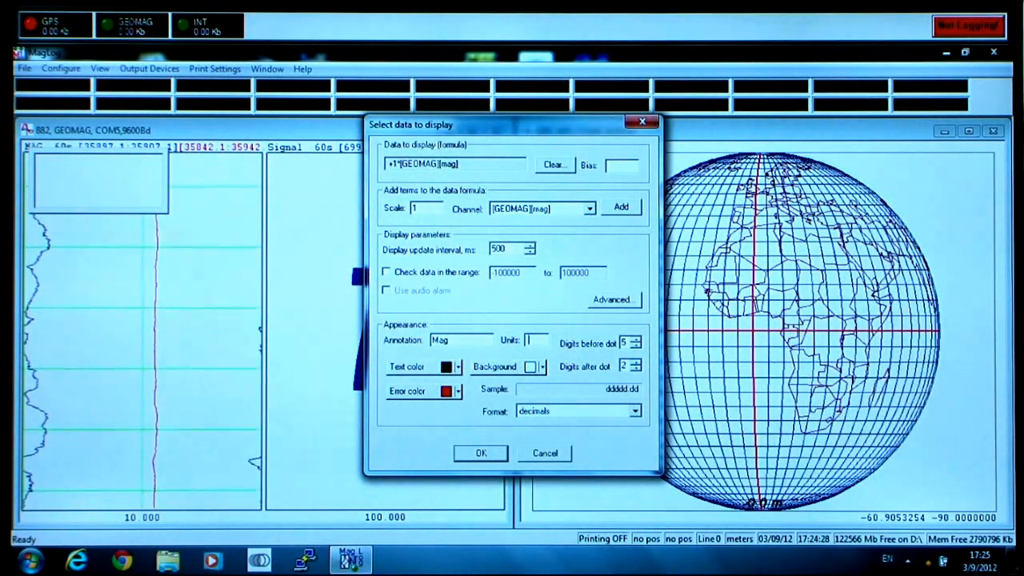
type("n")
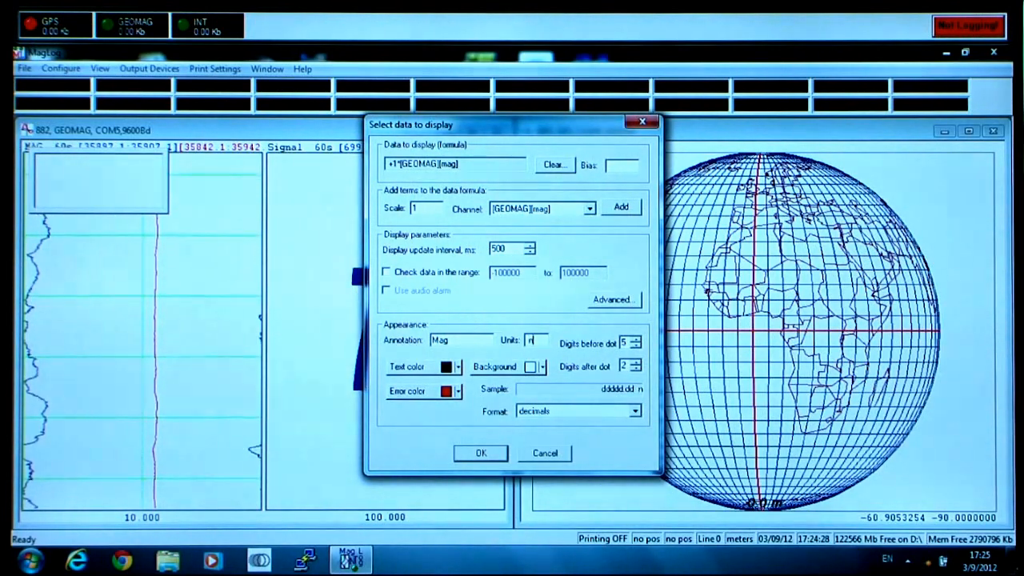
type("T")
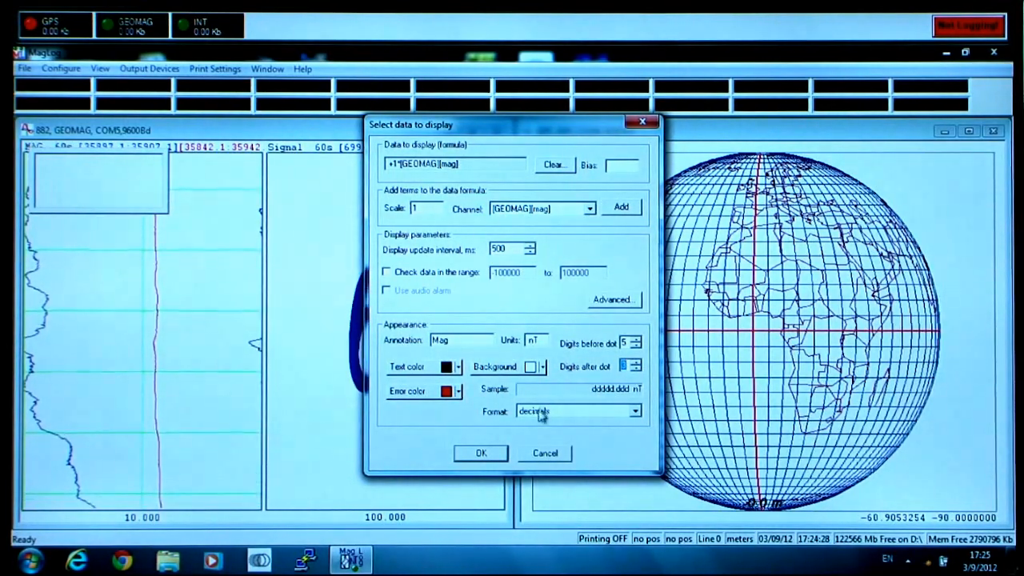
left_click(481, 454)
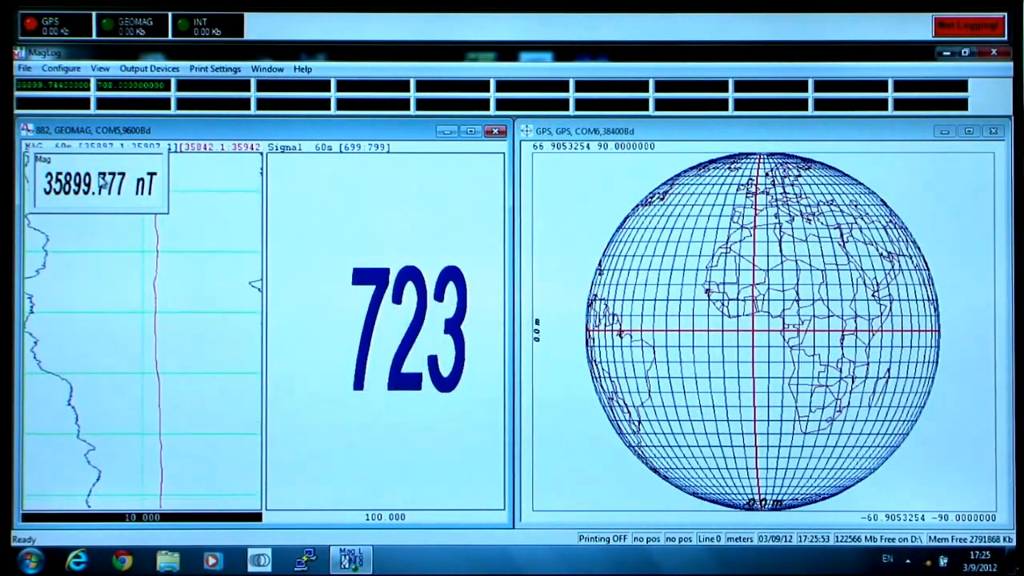
Move the Mag mini-window off the MAG trace into the Signal slot, above its digital reading.
mouse_move(328, 210)
left_mouse_down()
mouse_move(375, 218)
mouse_move(390, 443)
mouse_move(232, 448)
mouse_move(198, 319)
left_mouse_up()
left_click_drag(195, 278, 187, 288)
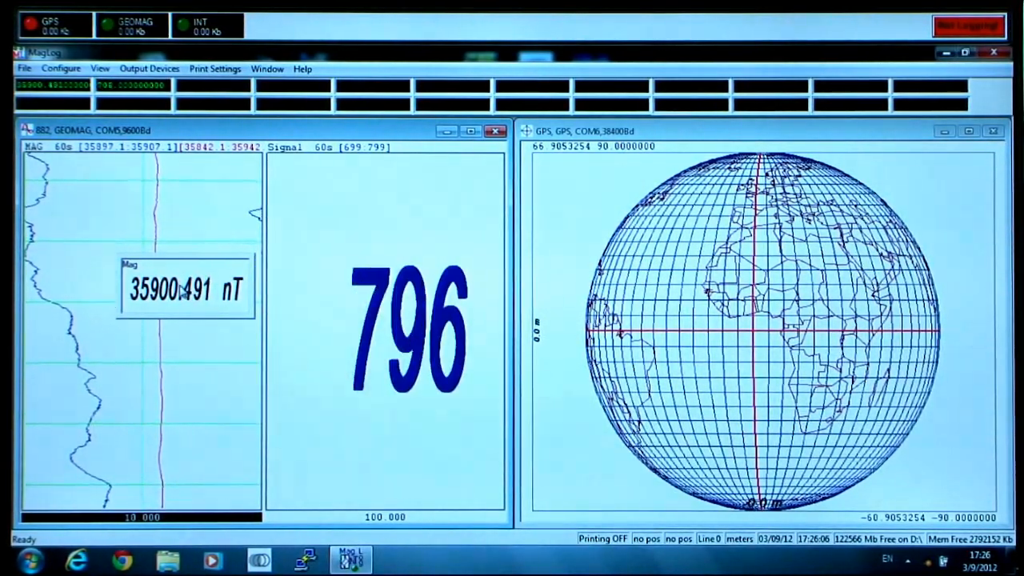
mouse_move(192, 293)
left_mouse_down()
mouse_move(357, 224)
mouse_move(356, 212)
left_mouse_up()
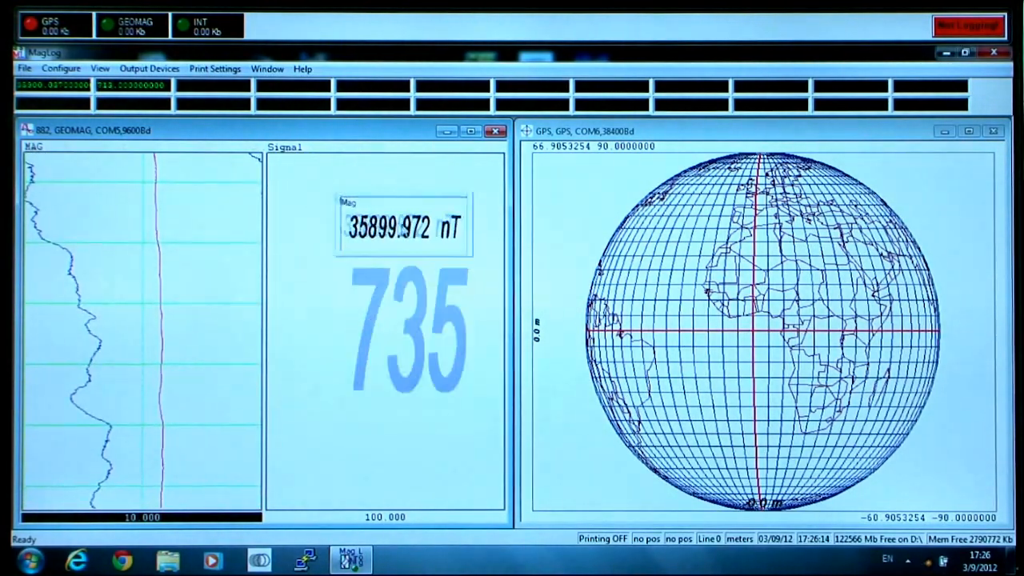
left_click_drag(403, 228, 510, 239)
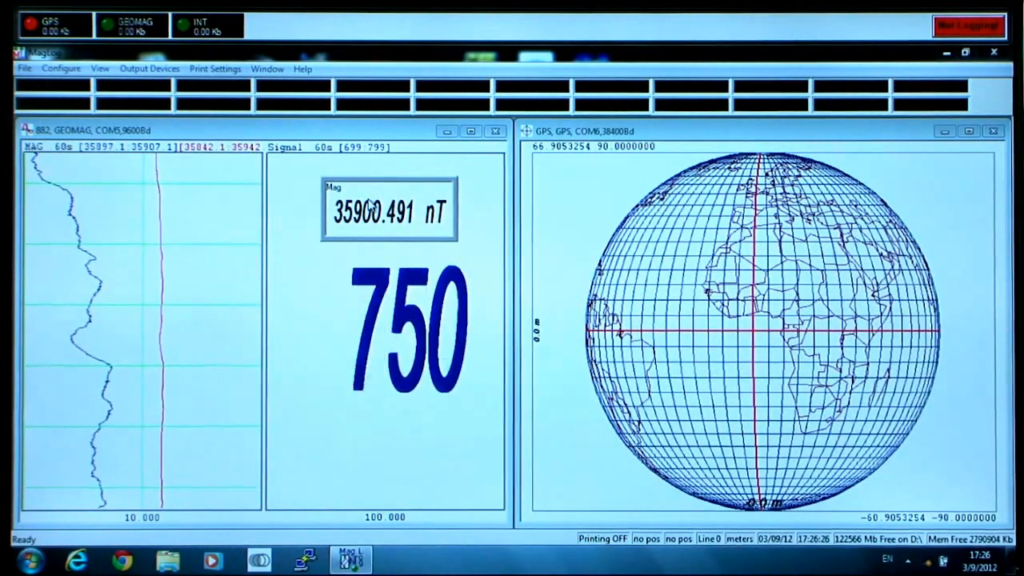
Enlarge the Mag mini-window to span most of the Signal slot's width above the digital reading.
left_click_drag(341, 182, 320, 188)
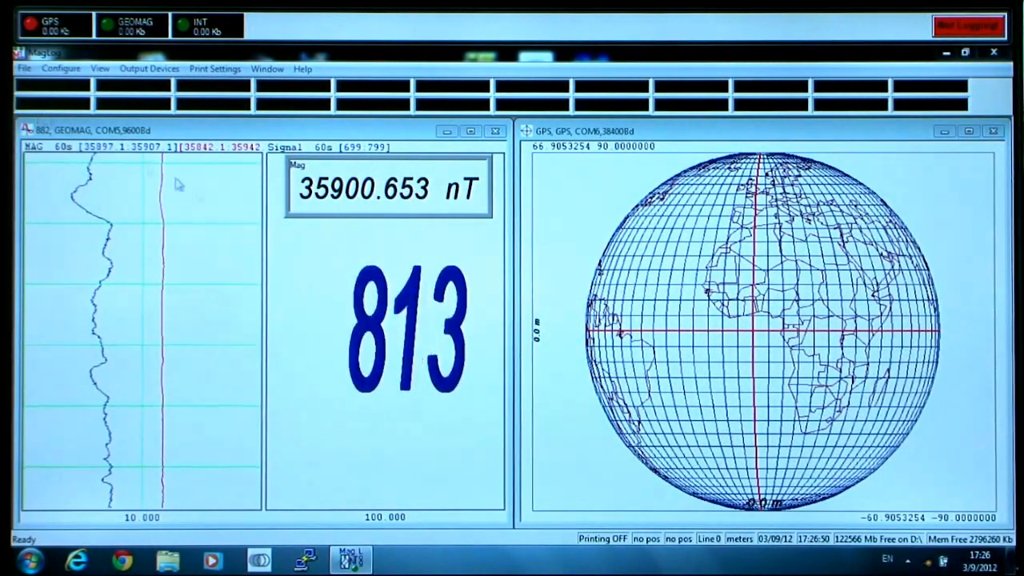
Create another mini-window and add the [GPS][Lon] channel with scale 1 to its data formula.
left_click(62, 69)
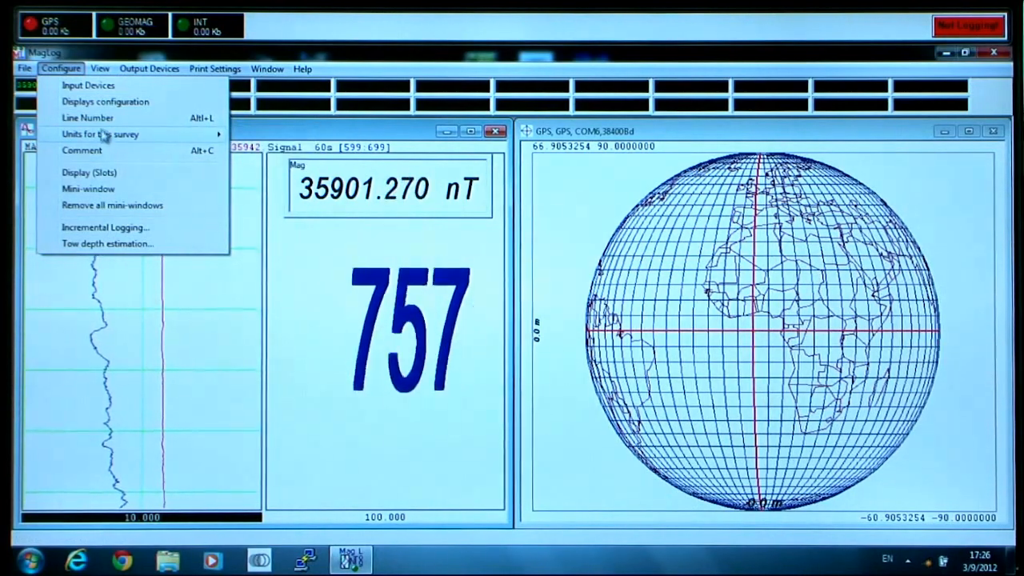
mouse_move(98, 69)
mouse_move(61, 69)
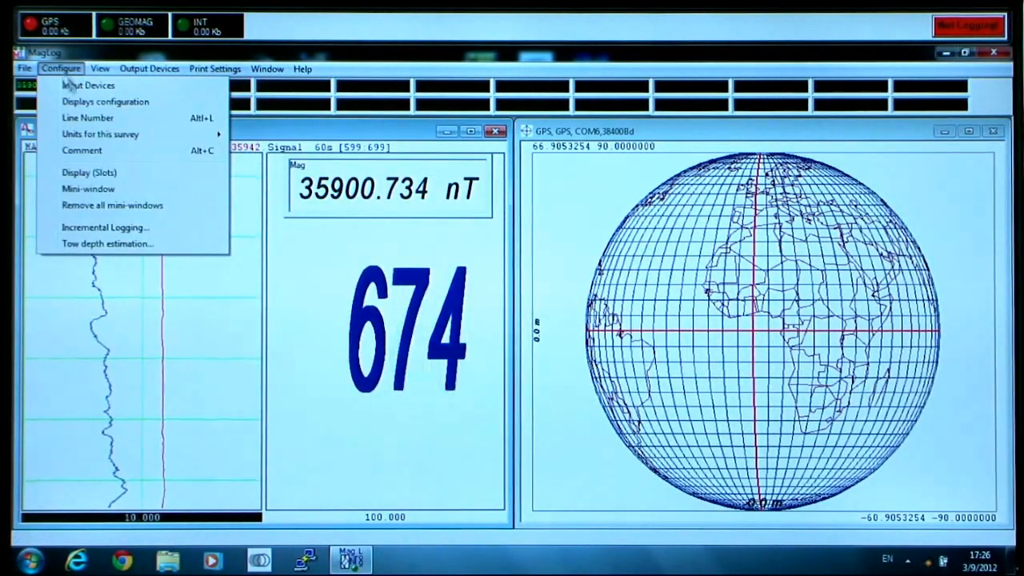
left_click(92, 192)
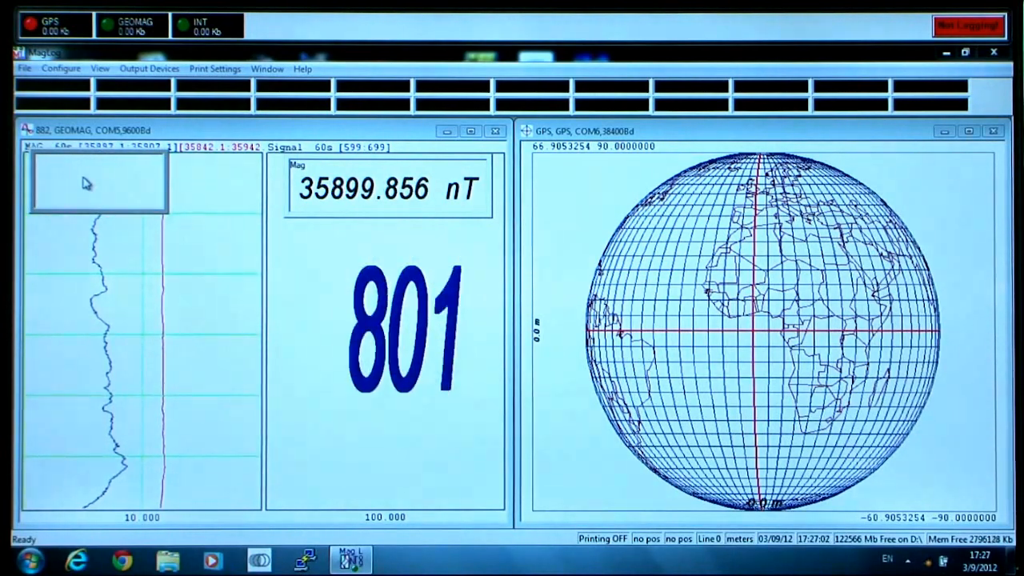
left_click(117, 188)
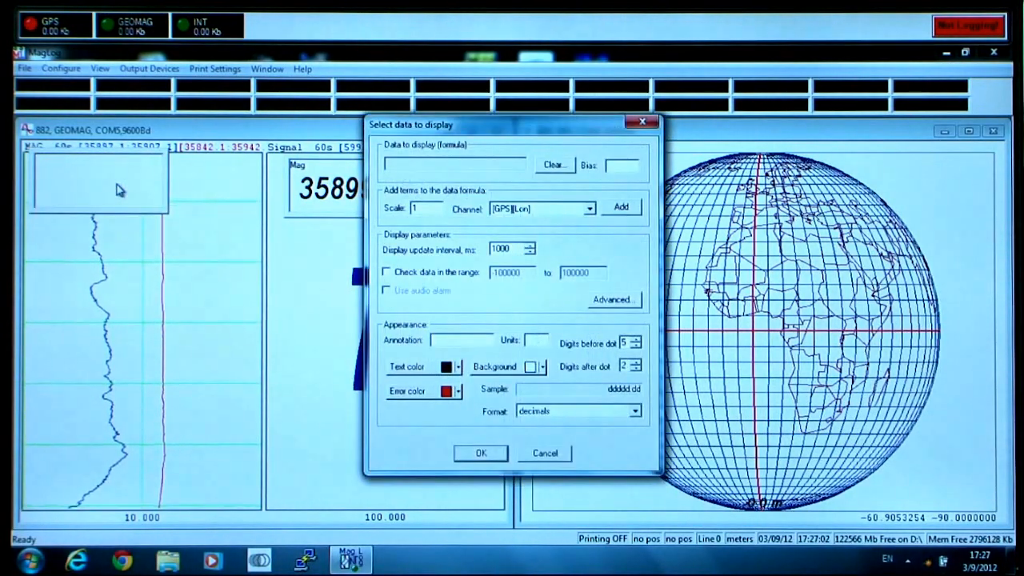
left_click(591, 210)
left_click(534, 220)
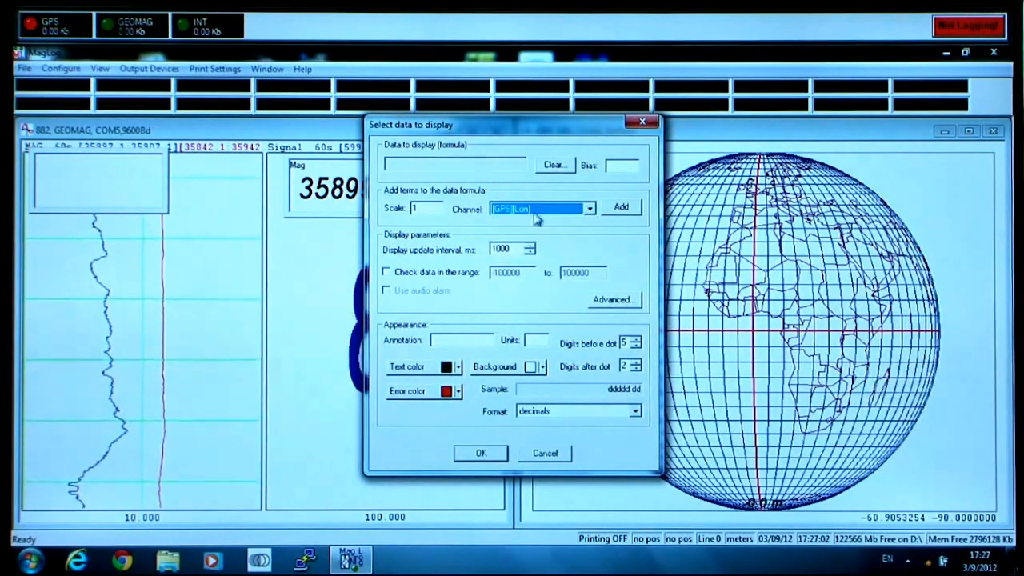
left_click(623, 209)
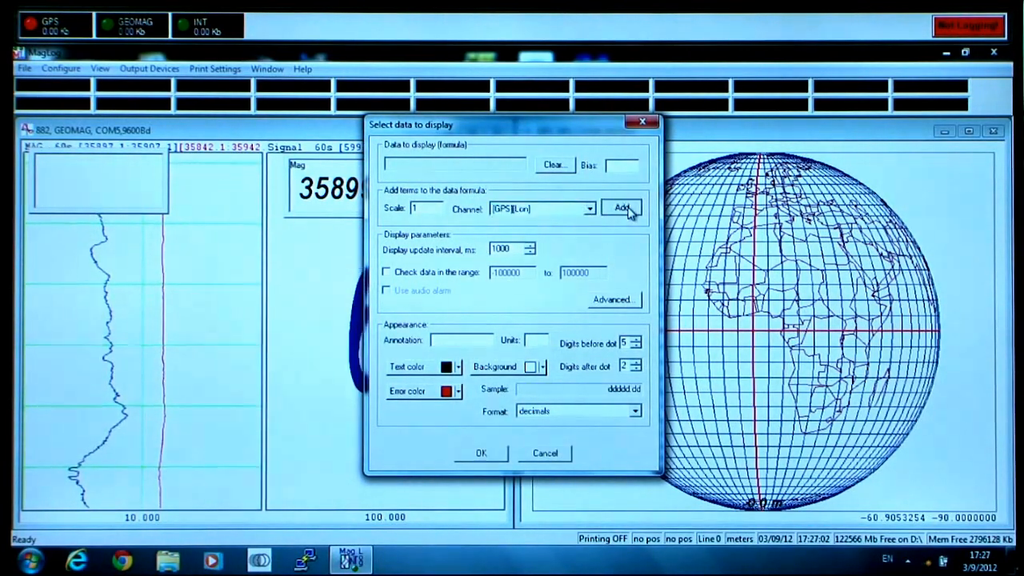
Set the mini-window's annotation to "Lon", units to "DM", 3 digits before and 4 after dot, and format to degrees and minutes, and apply.
left_click(508, 250)
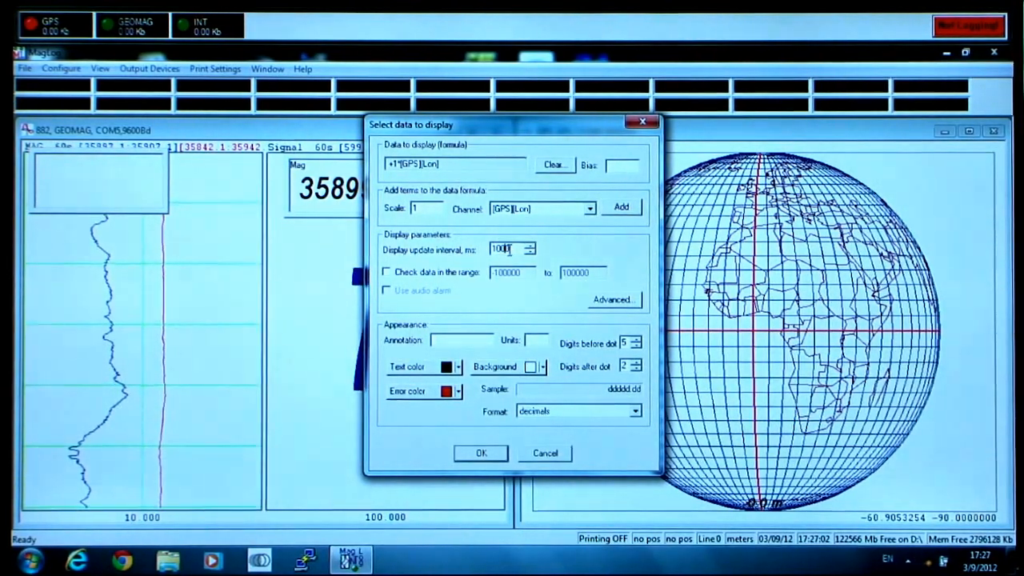
left_click(450, 338)
type("Lon")
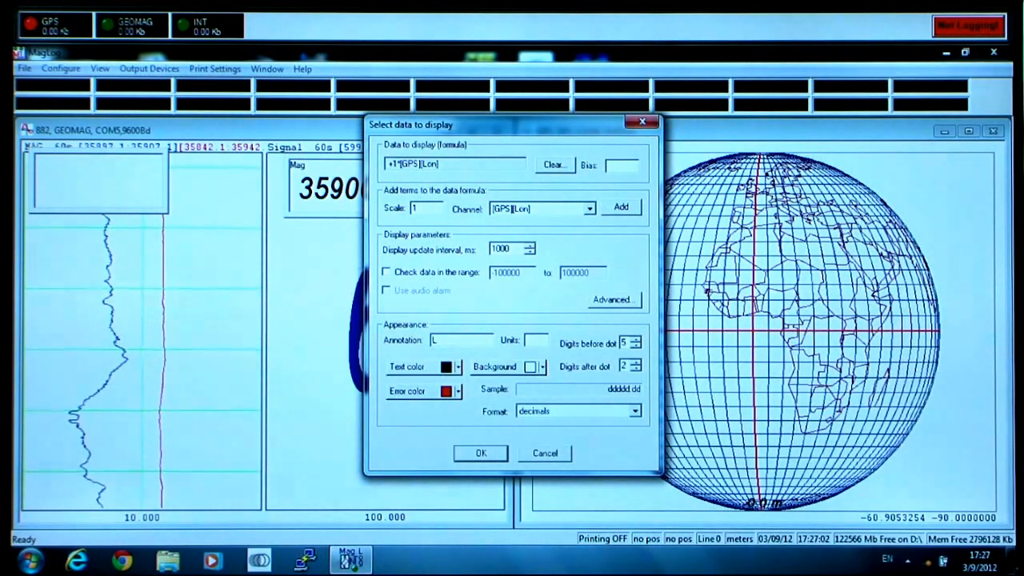
left_click(530, 340)
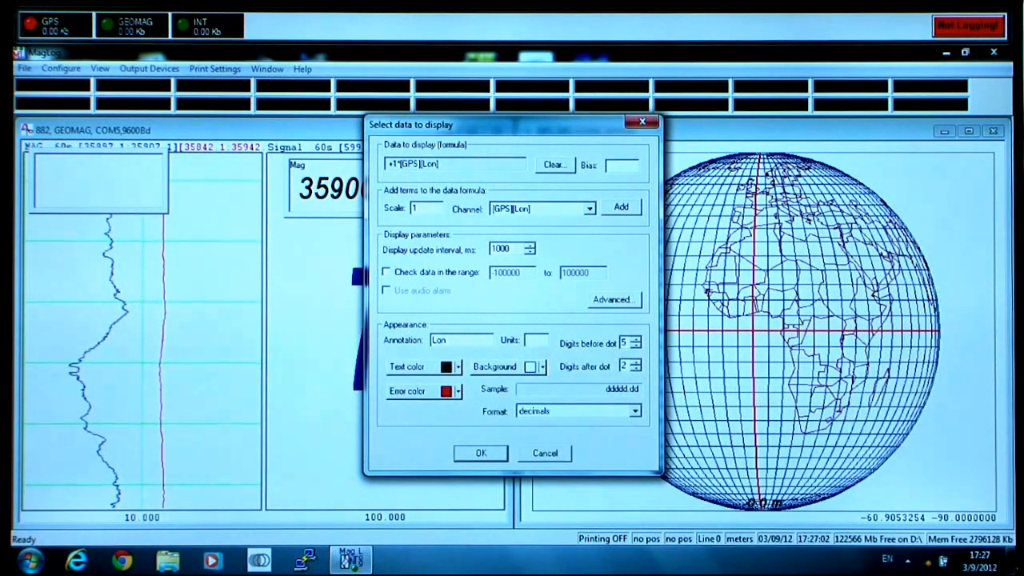
type("DM")
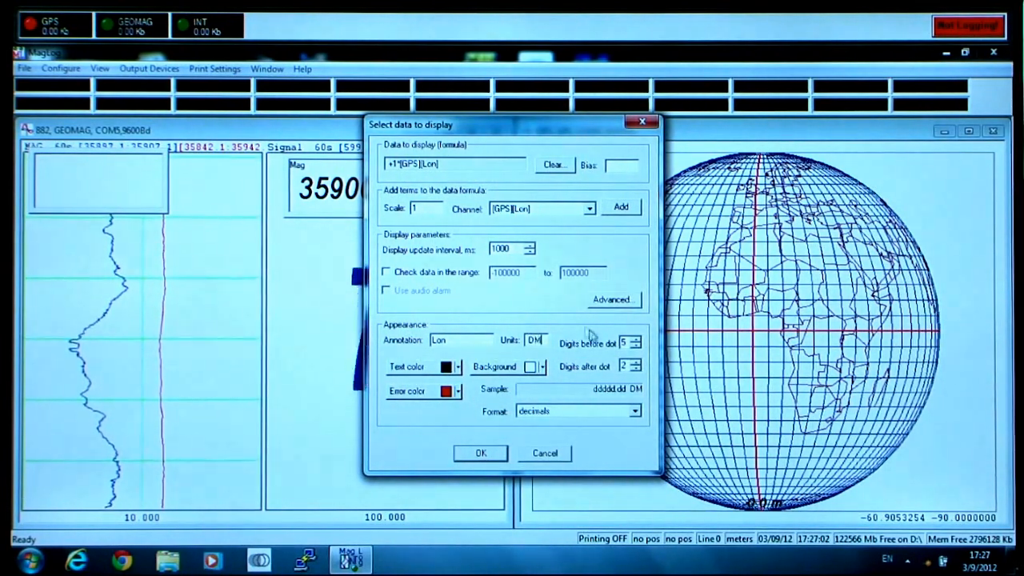
left_click(636, 348)
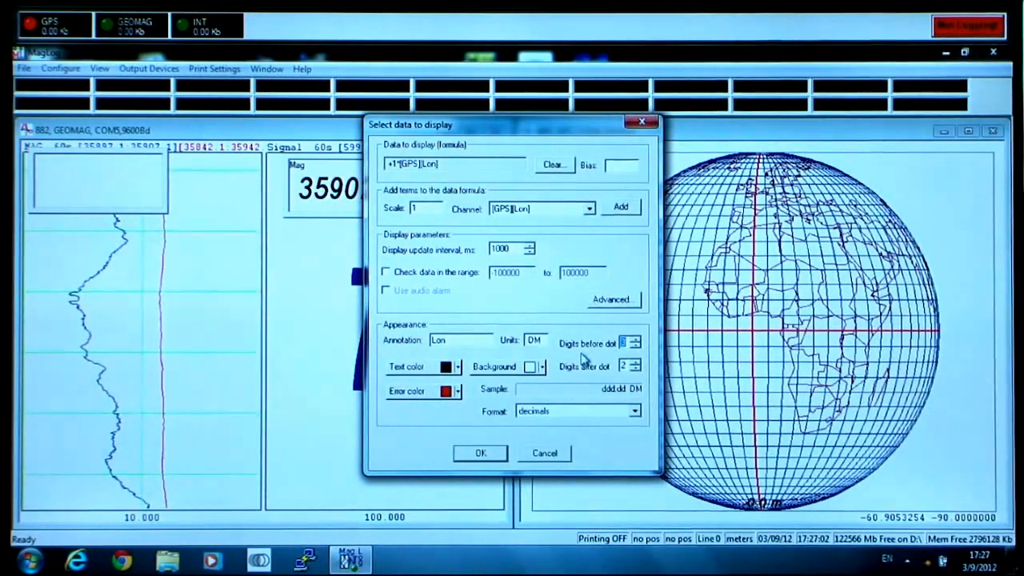
left_click(636, 361)
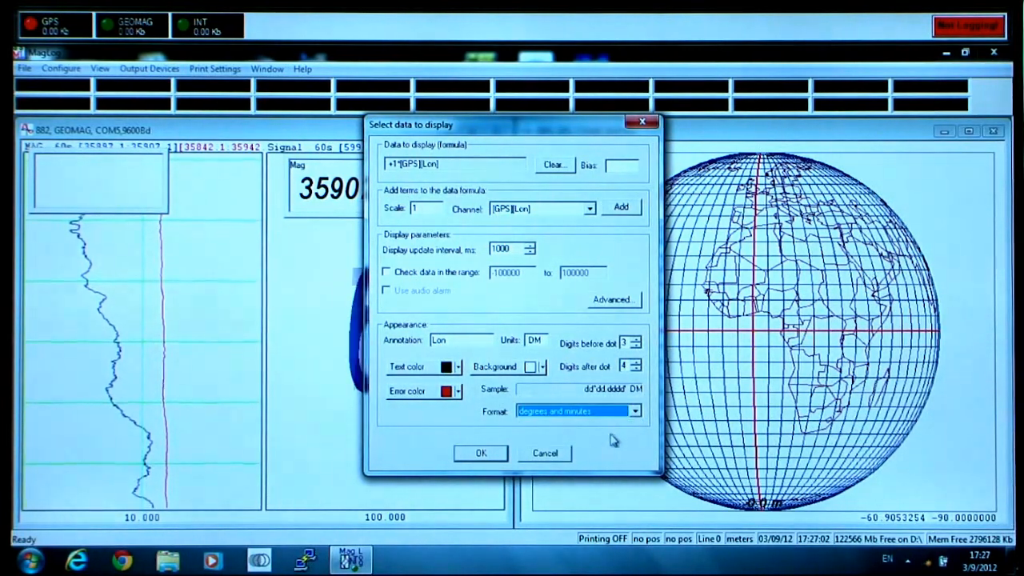
left_click(480, 454)
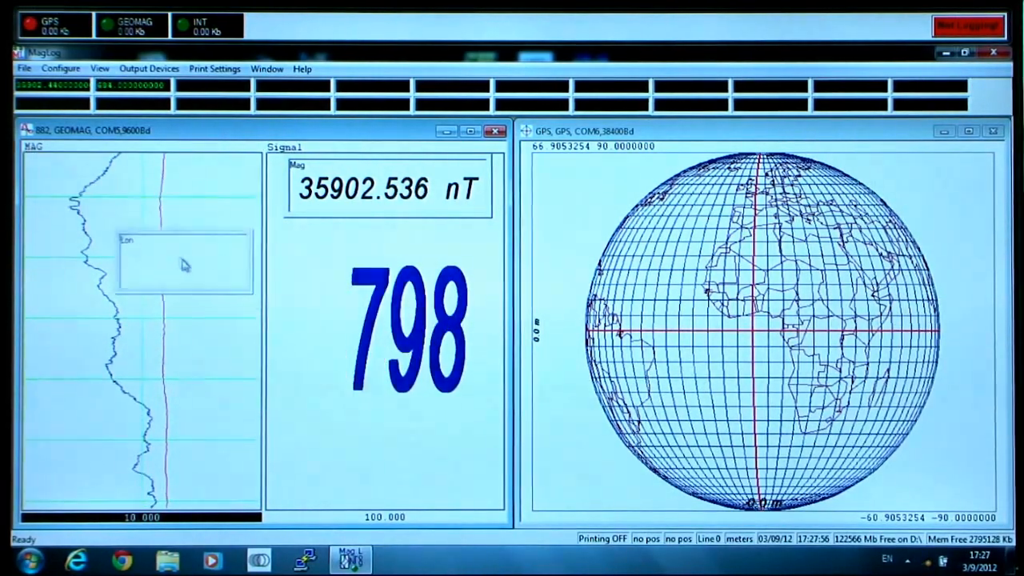
Place the Lon mini-window at the bottom of the Signal slot, widen it to nearly the slot's width and reduce its height.
left_click(349, 460)
left_click_drag(348, 454, 332, 464)
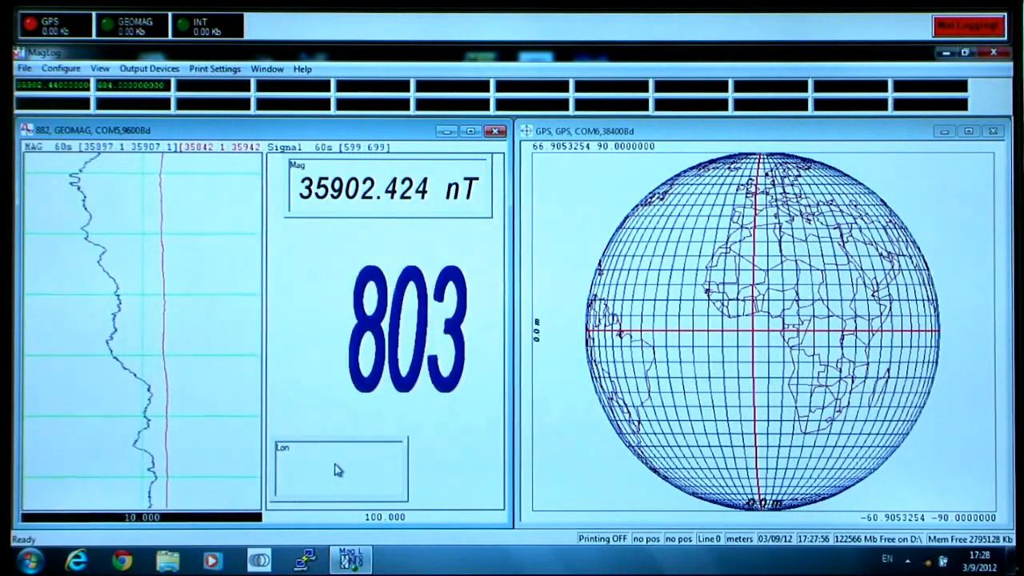
left_click_drag(407, 473, 498, 481)
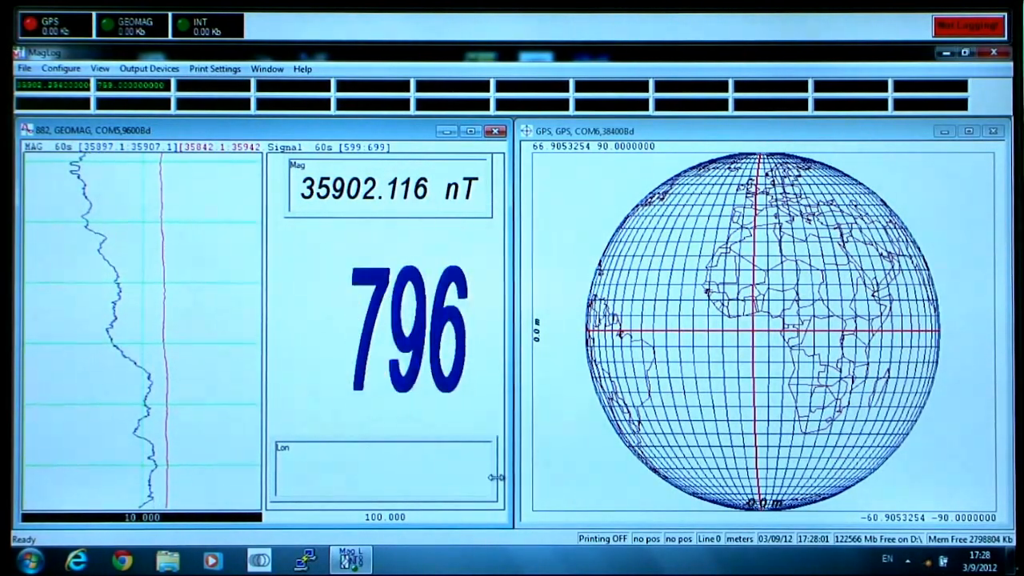
left_click_drag(393, 441, 393, 459)
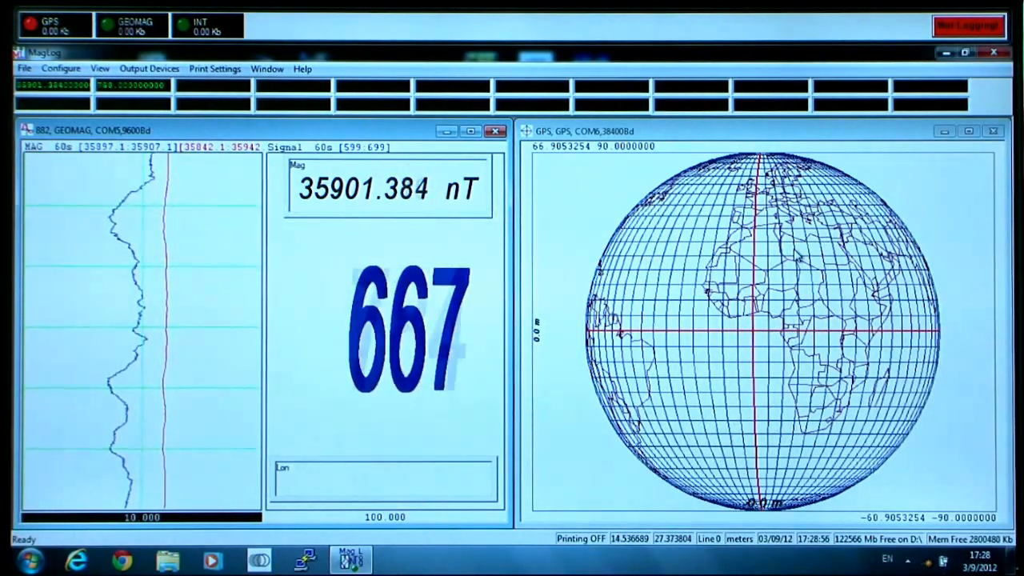
Rotate the GPS globe to examine different regions, and center it on the equator and prime meridian crossing.
left_click(797, 252)
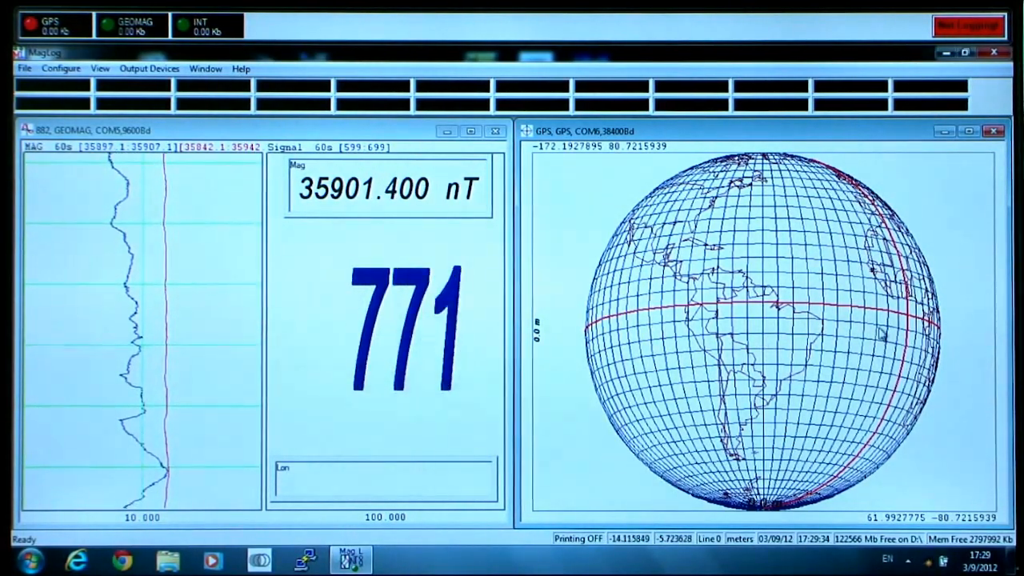
left_click(922, 344)
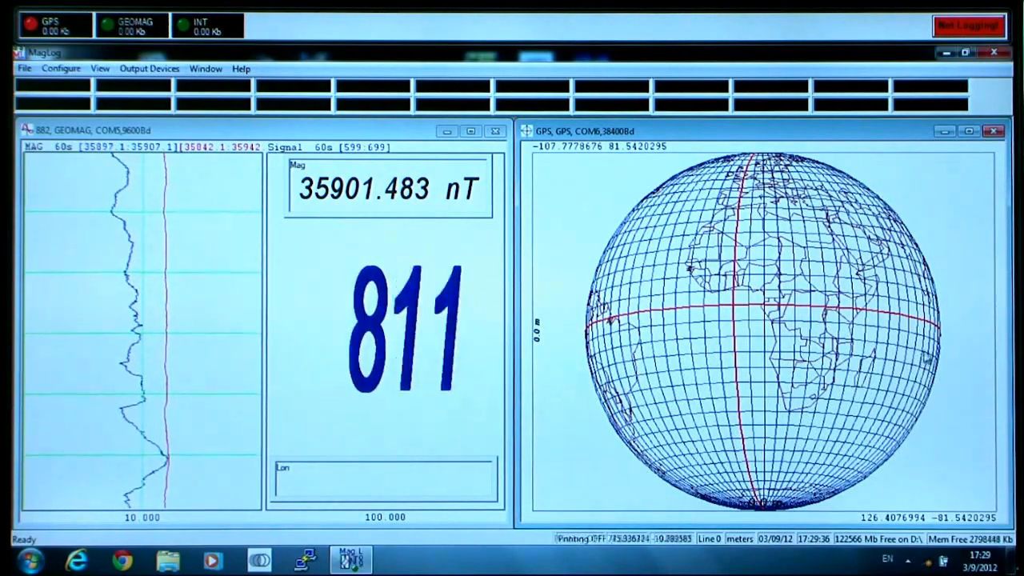
left_click(926, 347)
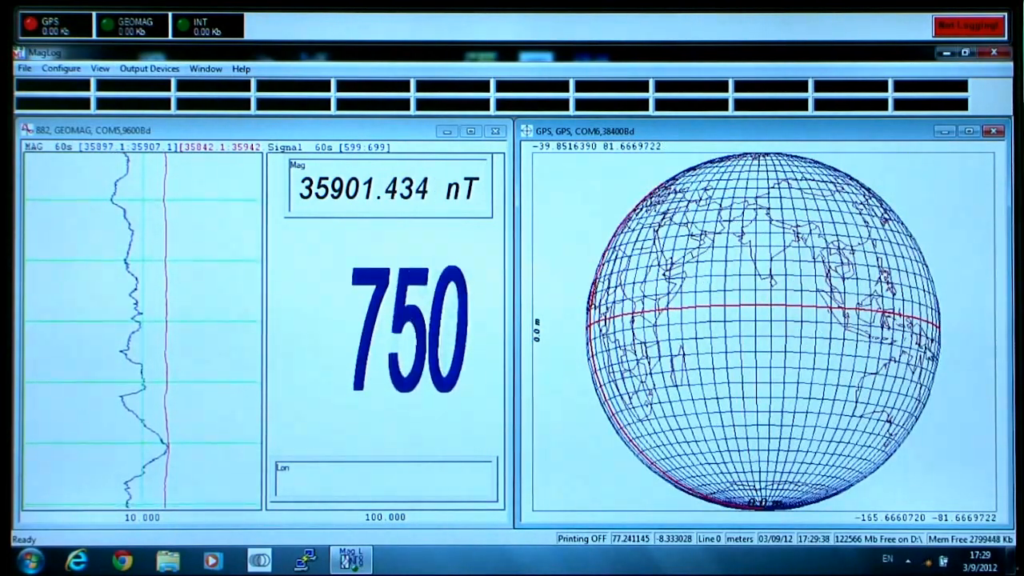
left_click(902, 389)
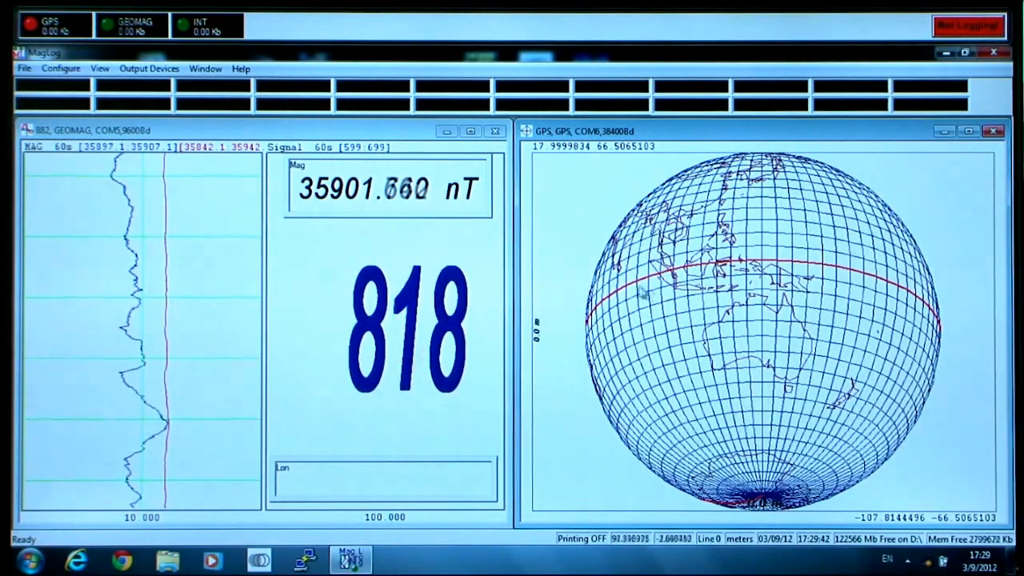
left_click(605, 314)
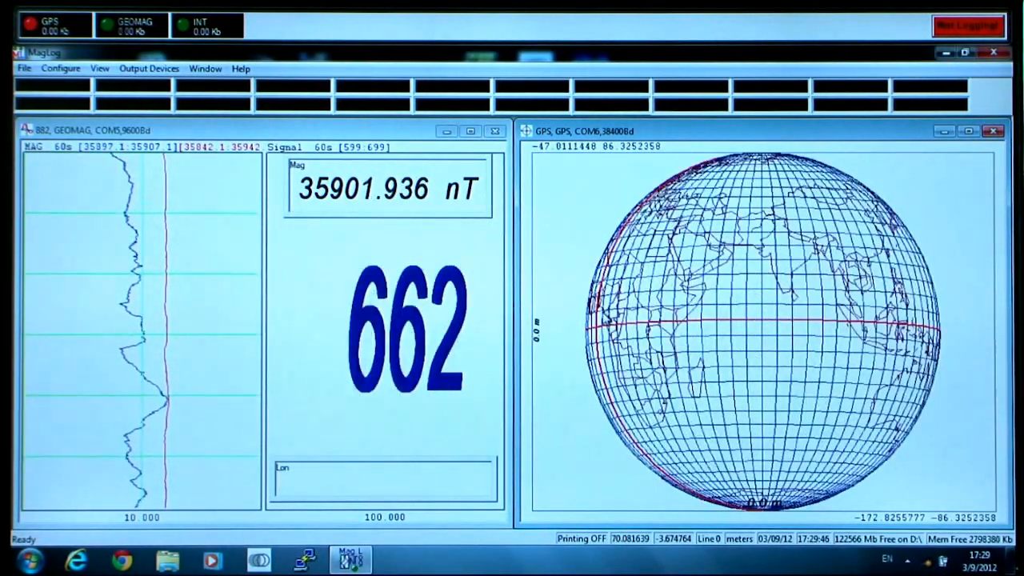
left_click(632, 314)
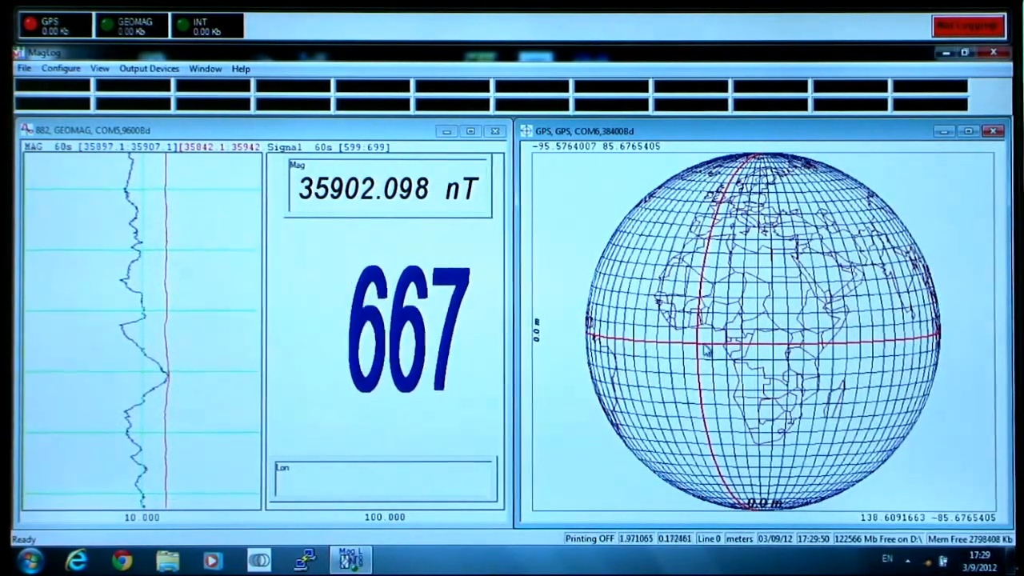
left_click(701, 350)
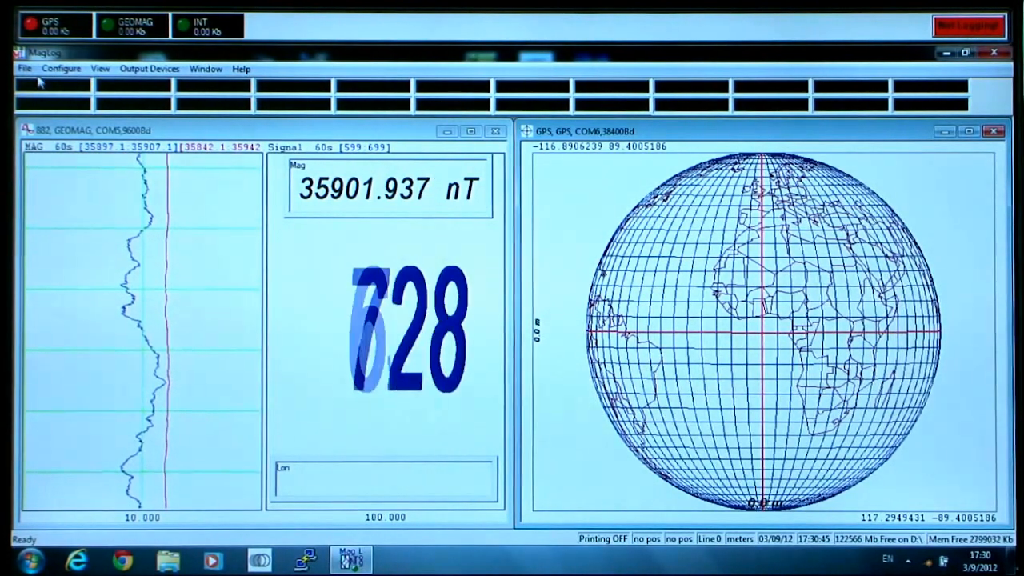
Start logging the survey data.
left_click(26, 70)
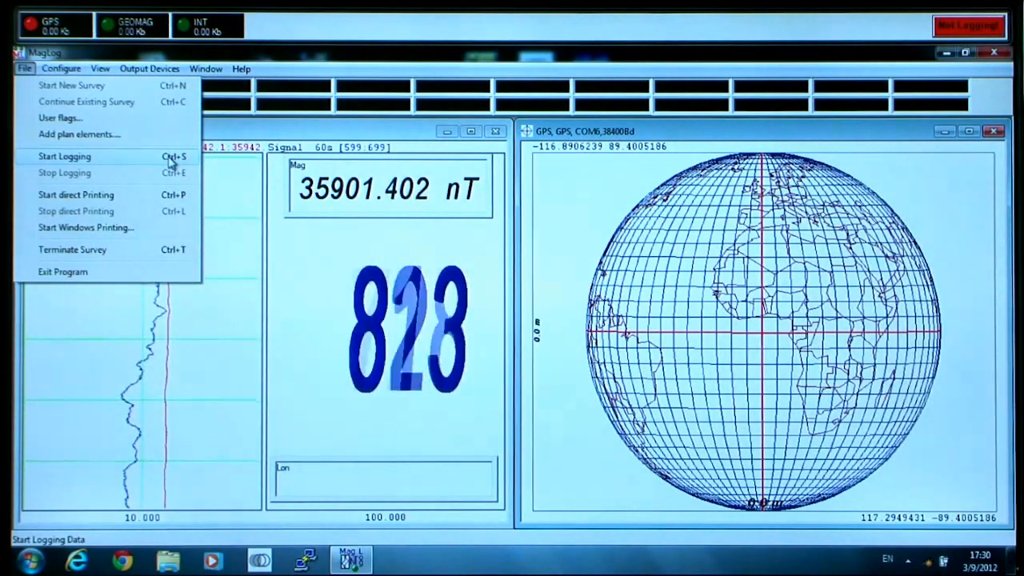
left_click(292, 248)
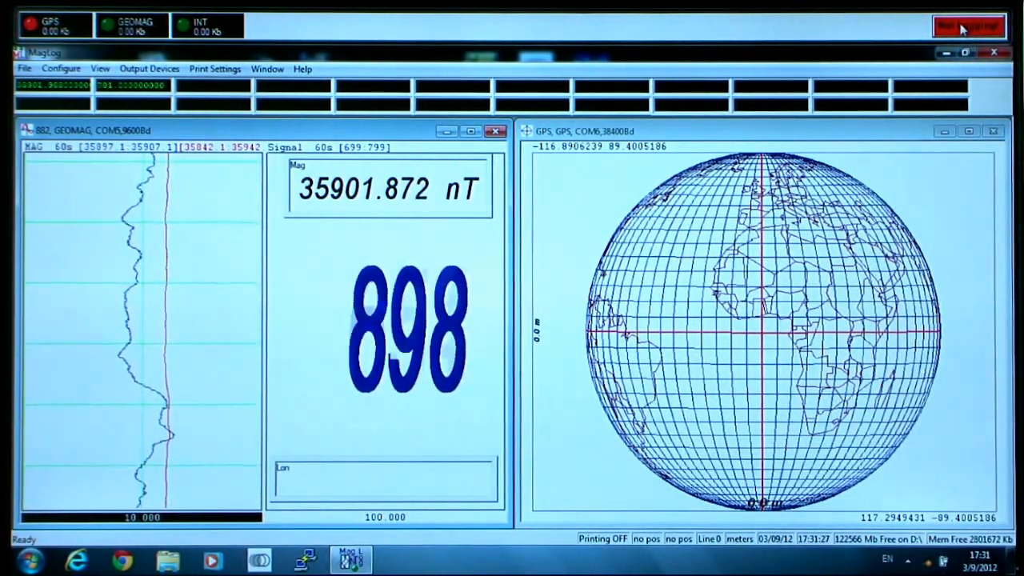
left_click(964, 29)
left_click(963, 29)
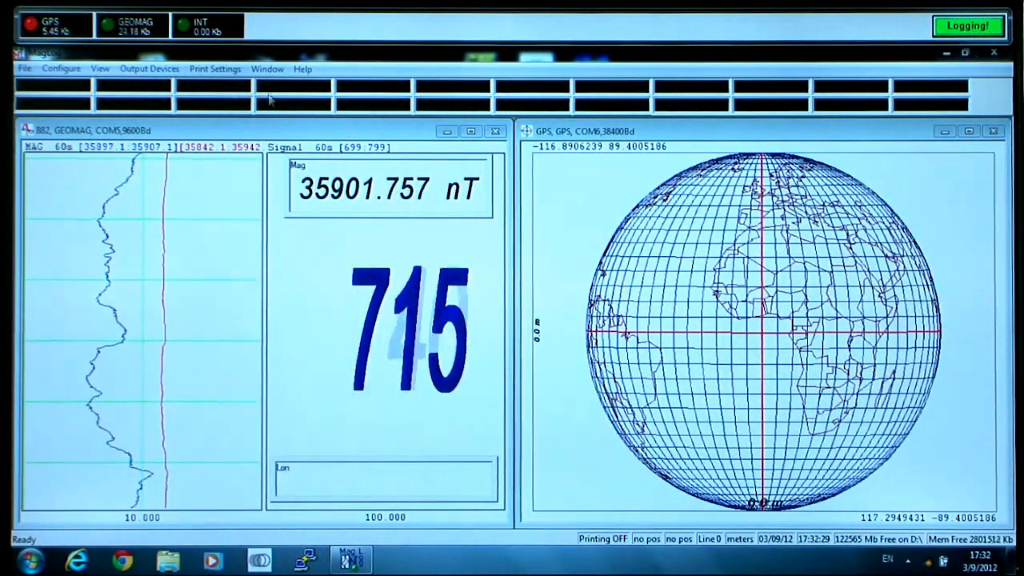
Stop logging the survey data and terminate the current survey.
left_click(25, 69)
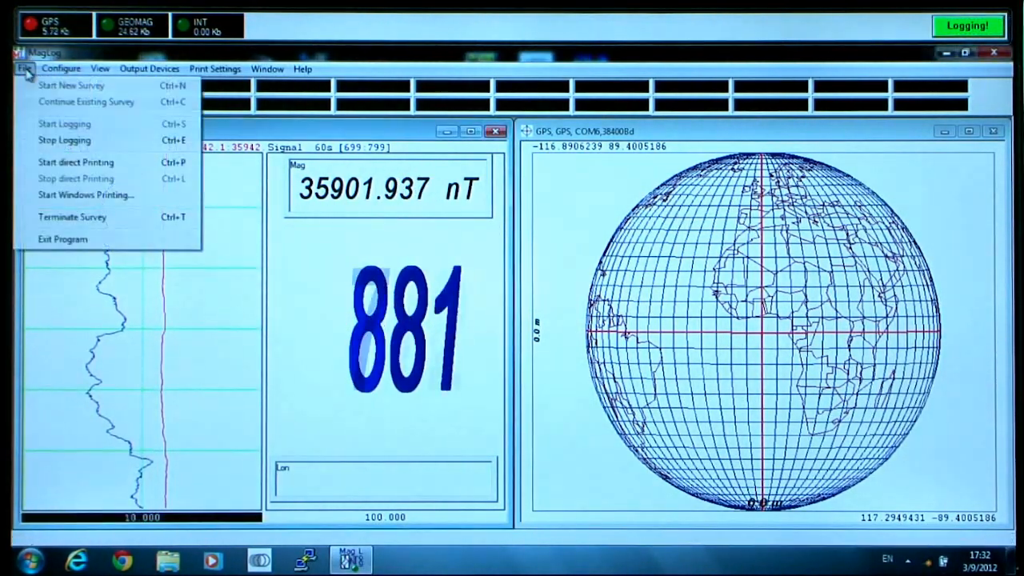
left_click(168, 142)
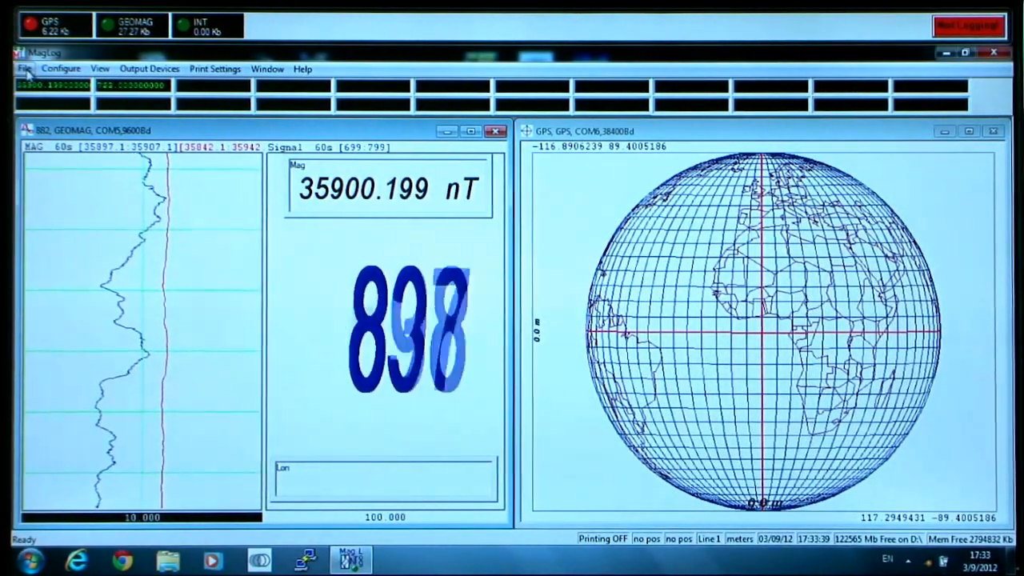
left_click(25, 70)
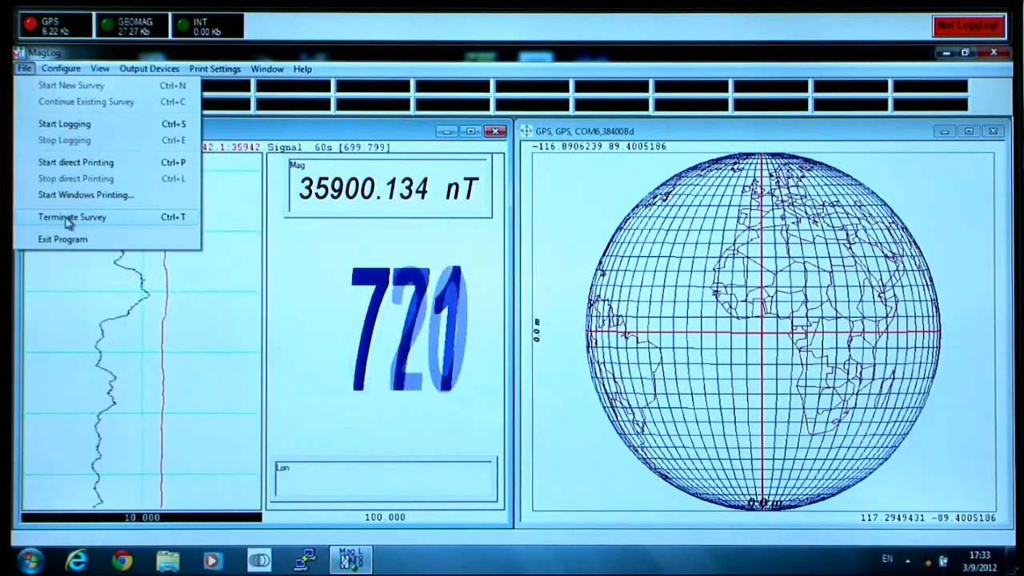
left_click(69, 219)
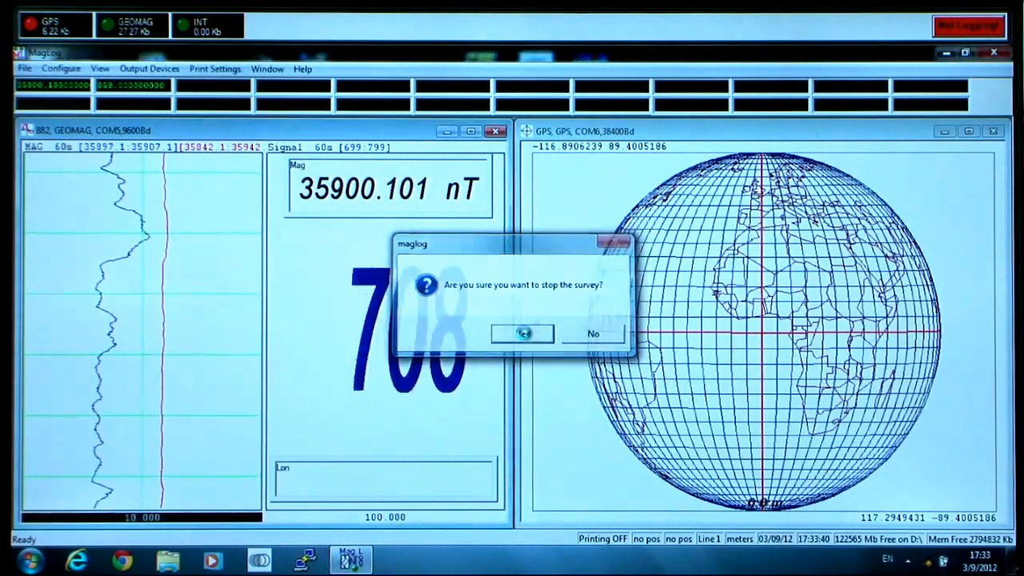
left_click(522, 336)
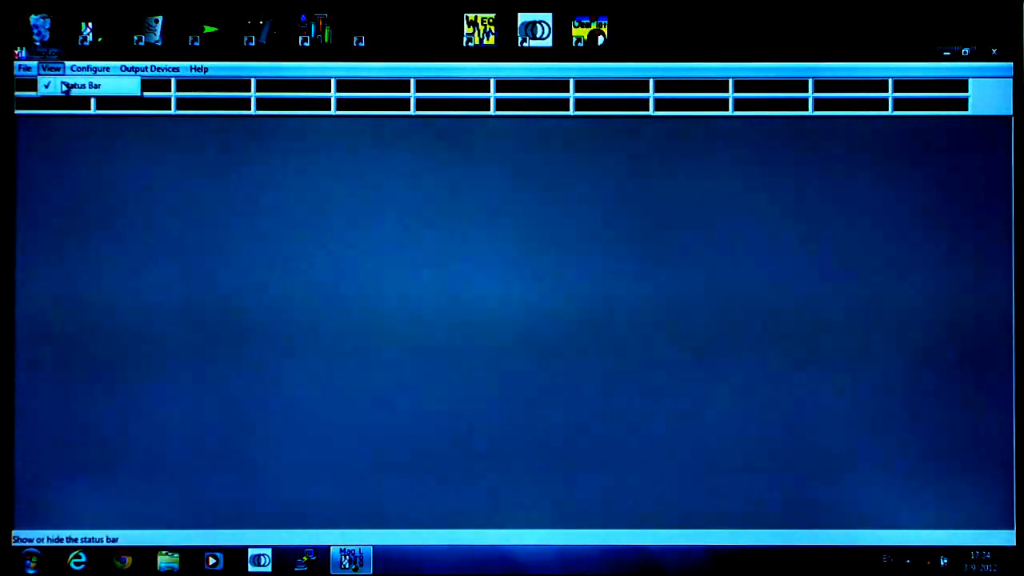
Start a new survey saved as Second_Video in the MagLogData Video_Demonstration folder, using the same hardware setting as the last survey.
mouse_move(26, 71)
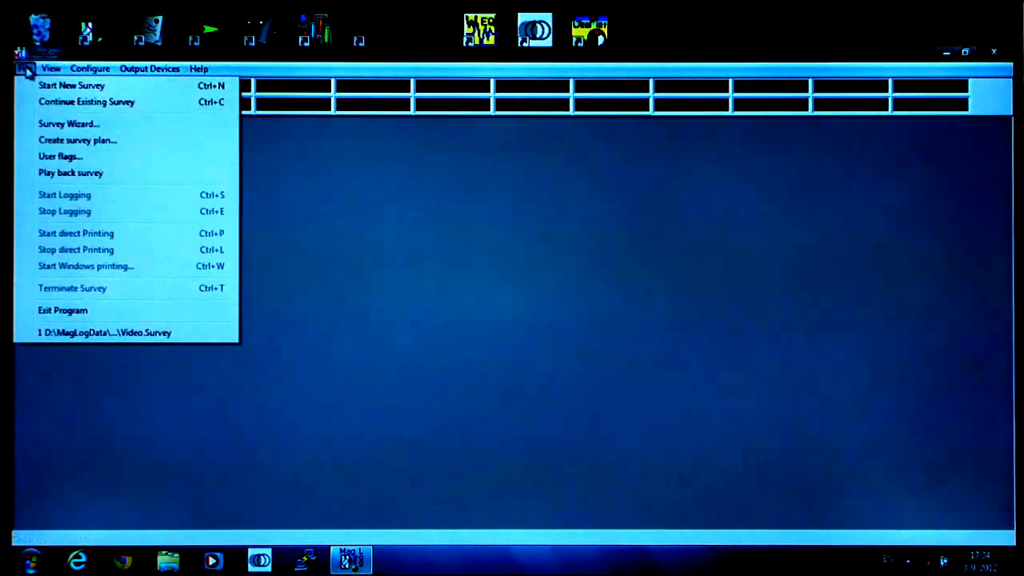
left_click(62, 86)
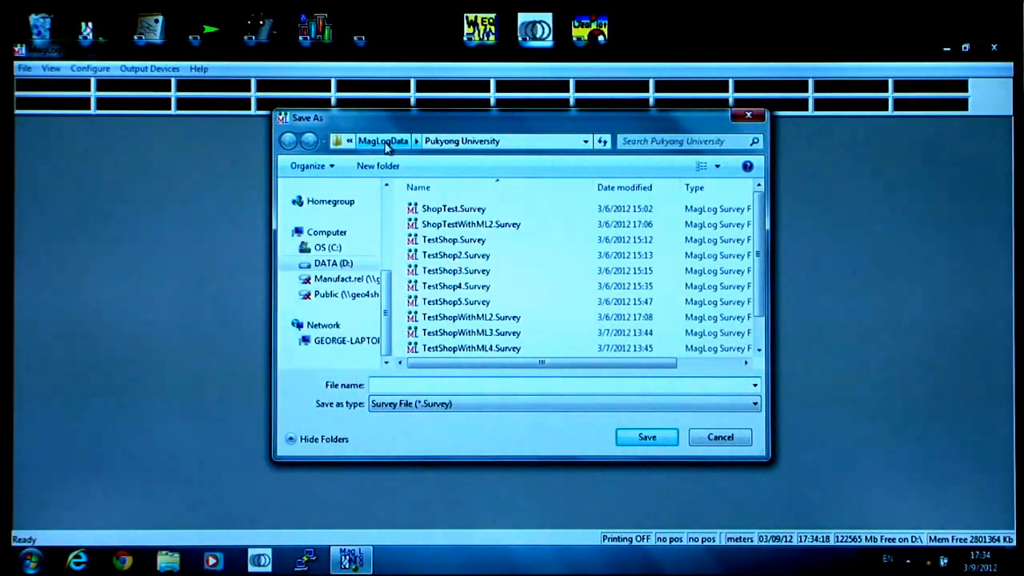
left_click(382, 141)
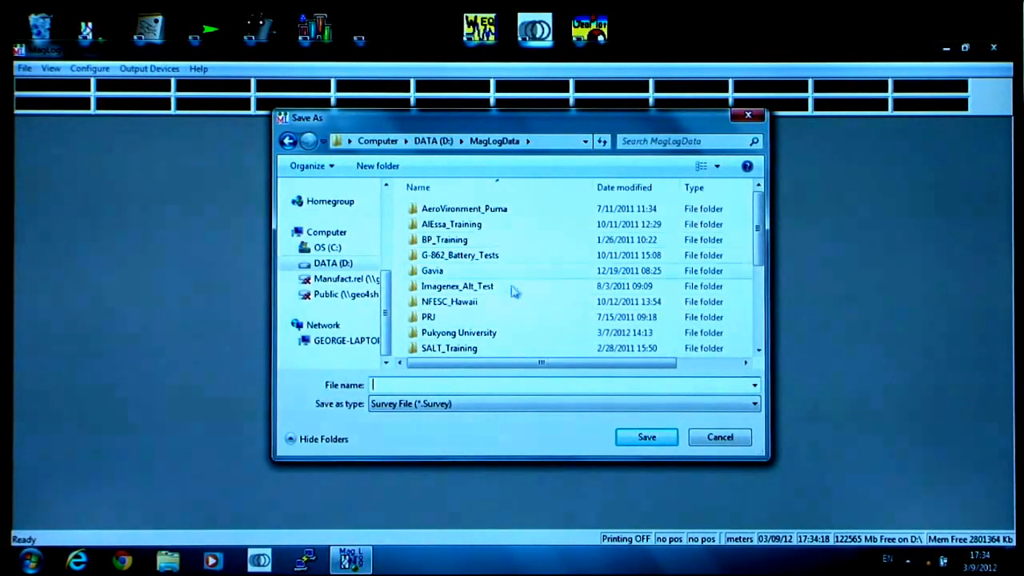
scroll(760, 281, "down", 2)
scroll(762, 282, "down", 2)
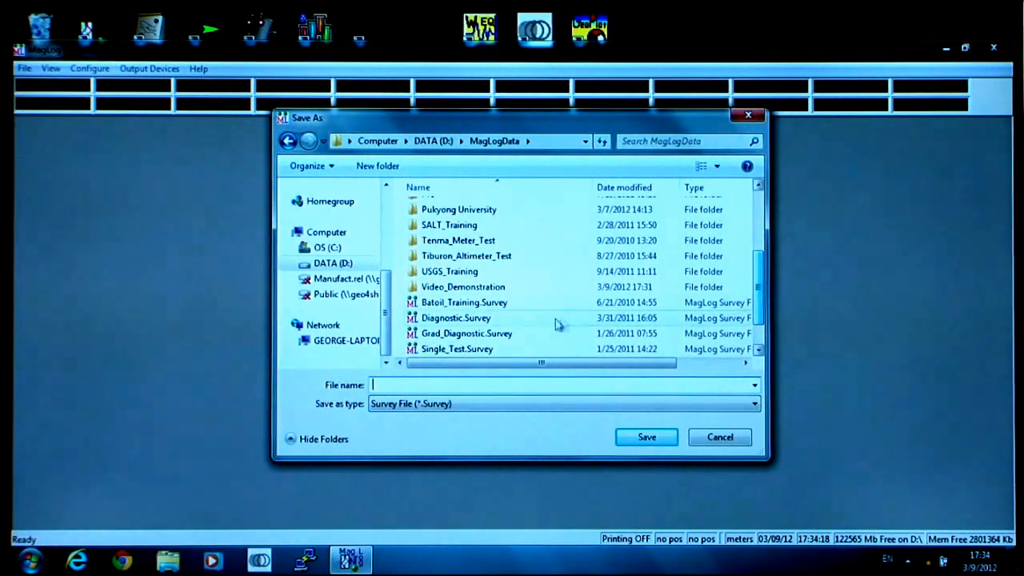
double_click(493, 289)
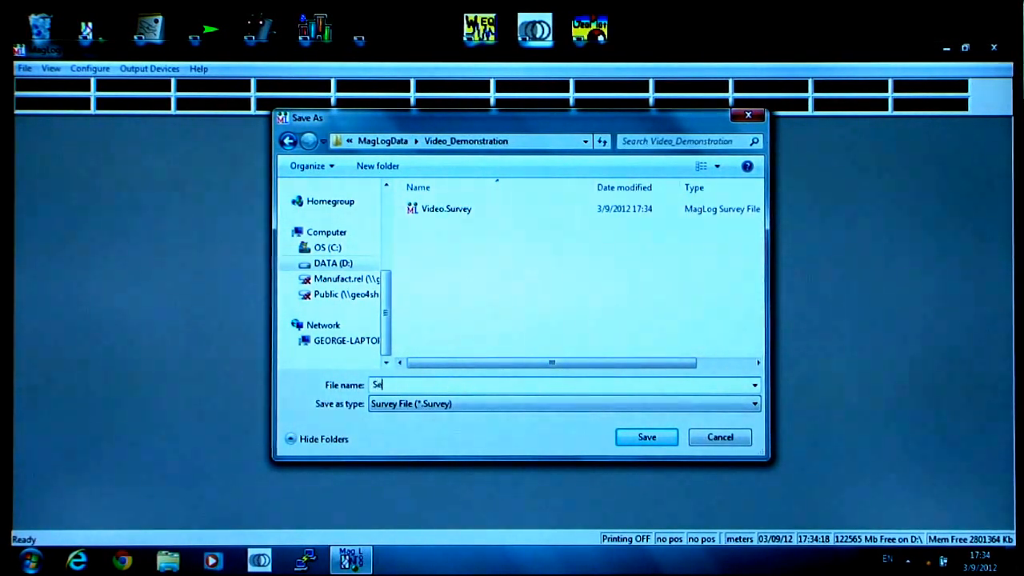
type("d")
type("_Video")
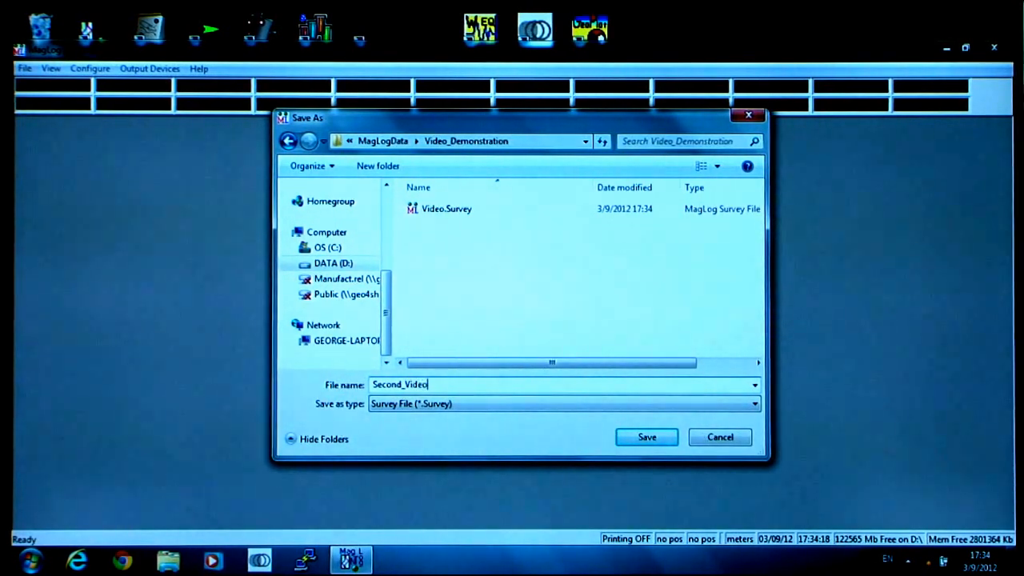
left_click(662, 441)
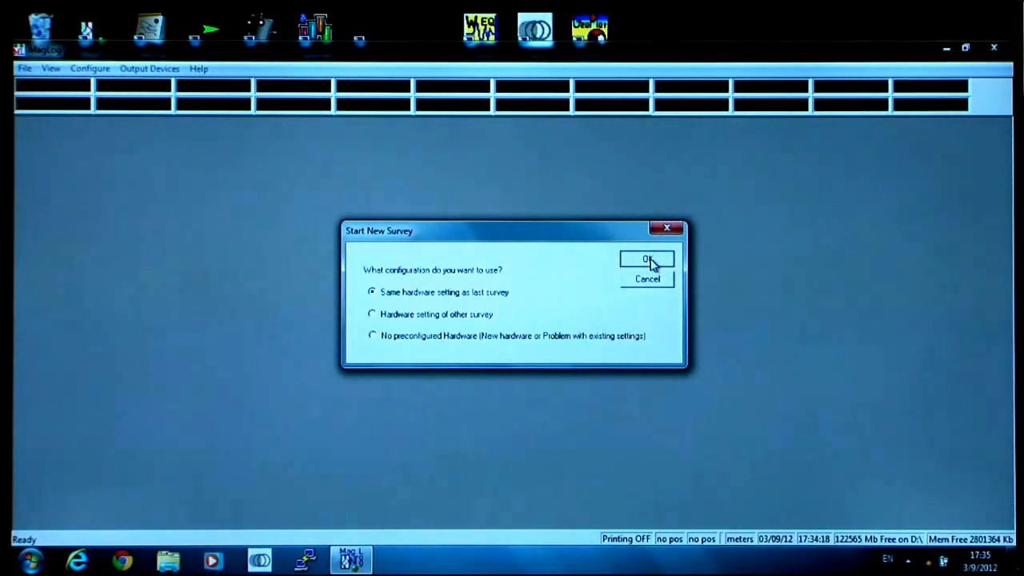
left_click(648, 260)
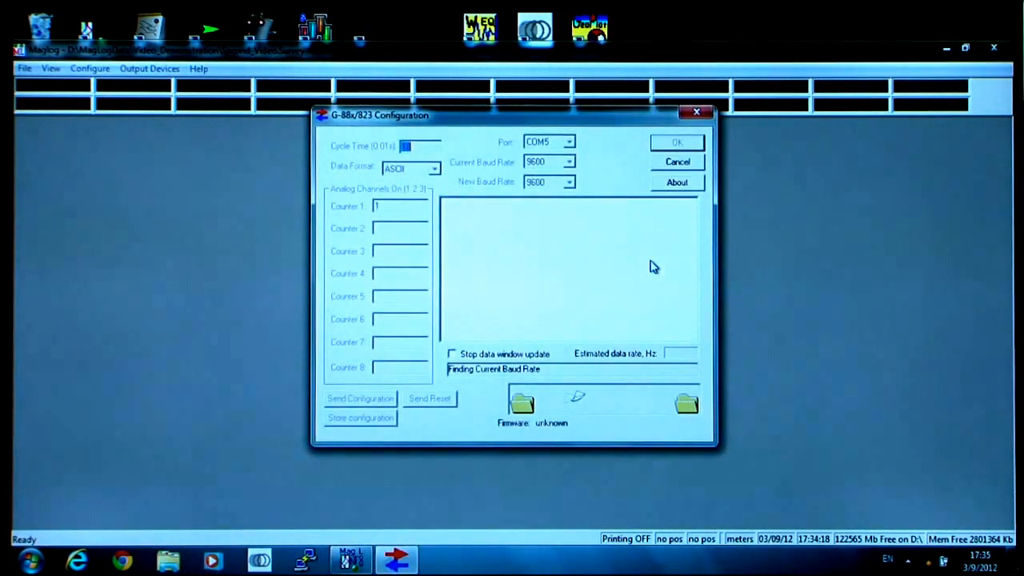